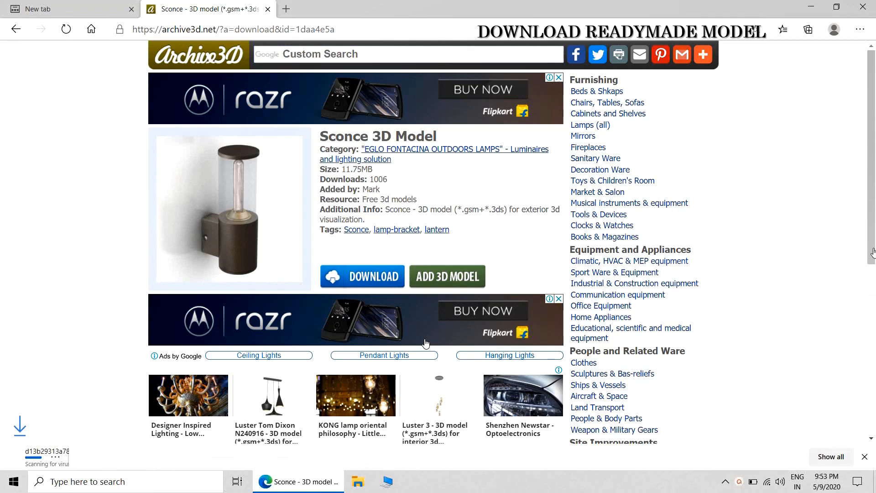
# Step: Copy the newly downloaded sconce model ZIP archive from the Downloads folder to the desktop
pyautogui.click(118, 457)
pyautogui.click(155, 397)
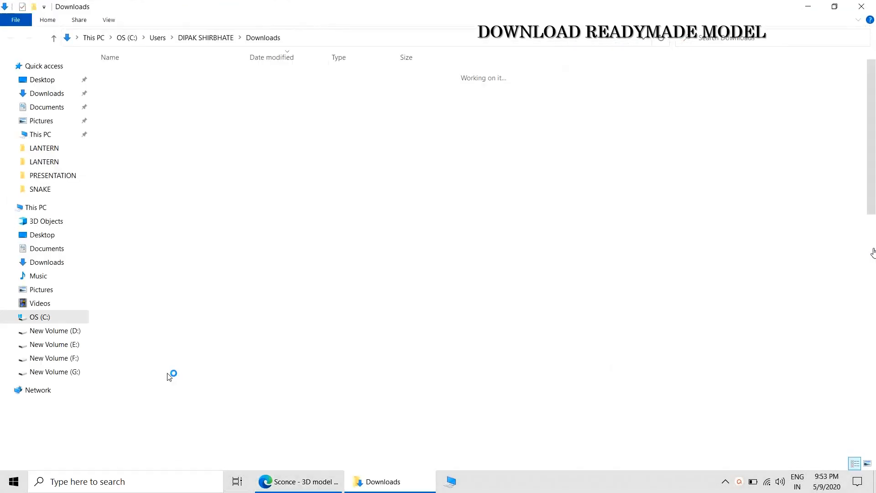
pyautogui.rightClick(117, 90)
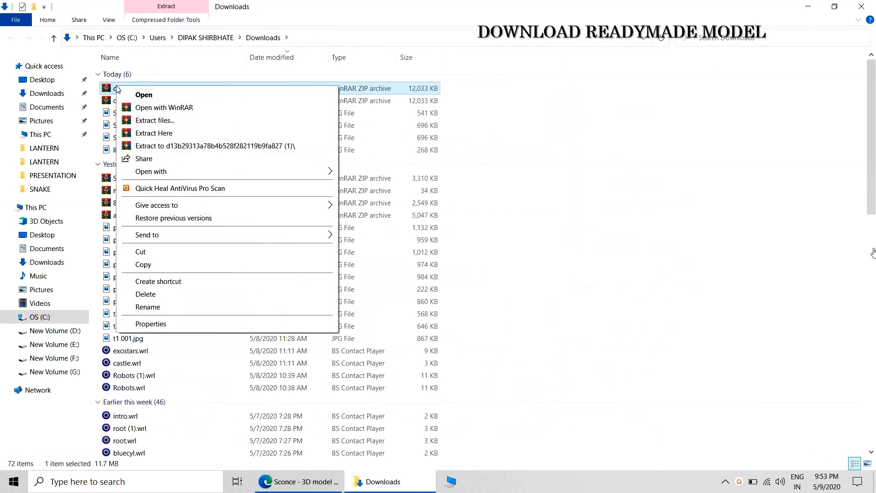
pyautogui.click(140, 261)
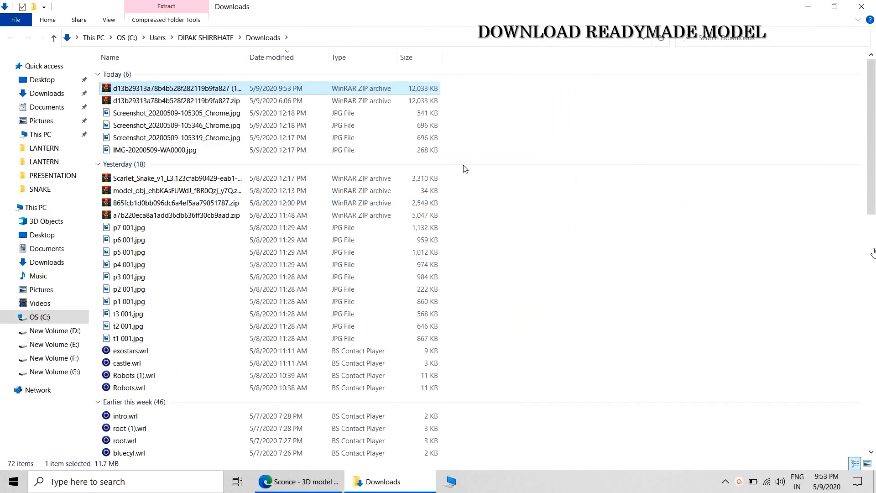
pyautogui.click(861, 7)
pyautogui.click(863, 7)
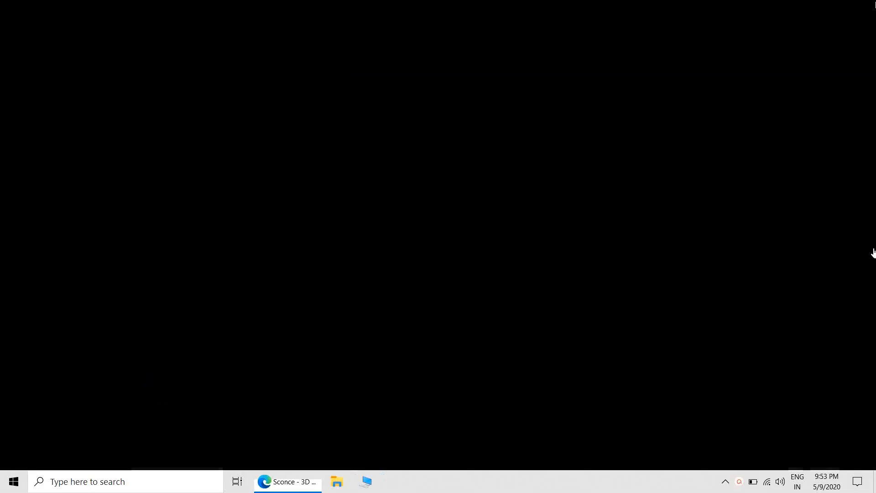
pyautogui.rightClick(136, 136)
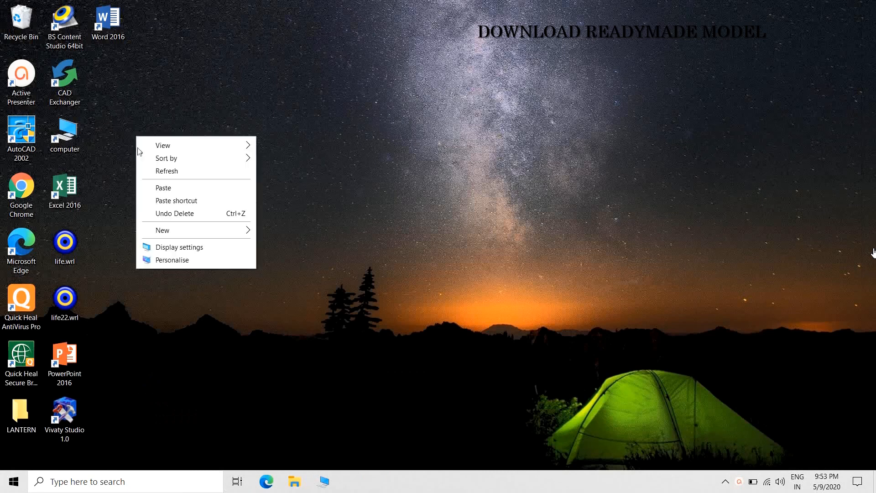
pyautogui.click(158, 186)
# Step: Rename the copied archive on the desktop as LATERN3D.zip
pyautogui.rightClick(156, 113)
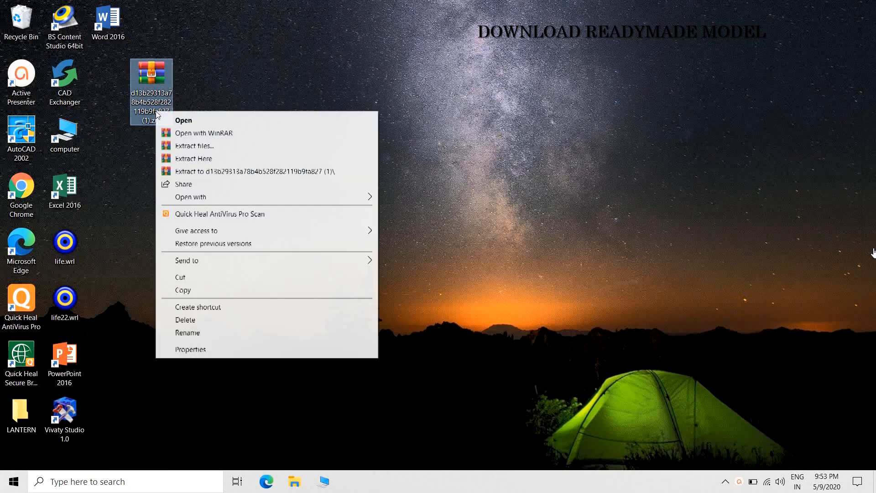
pyautogui.click(293, 332)
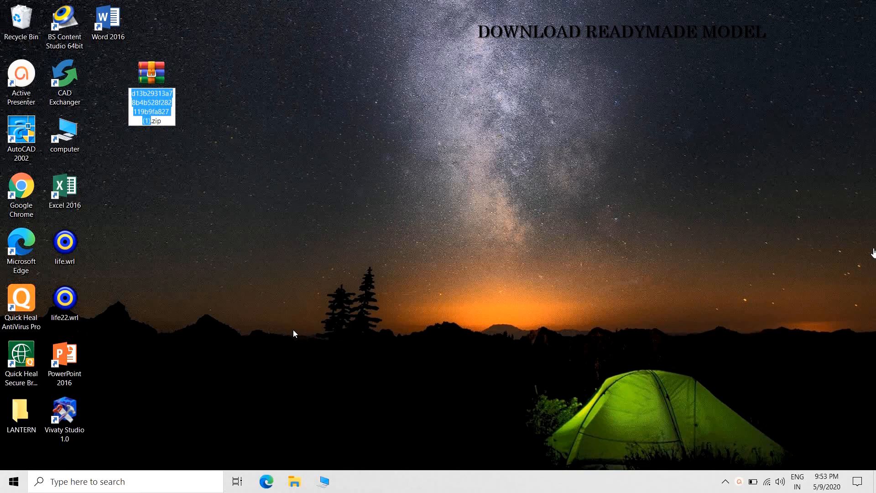
pyautogui.press('BackSpace')
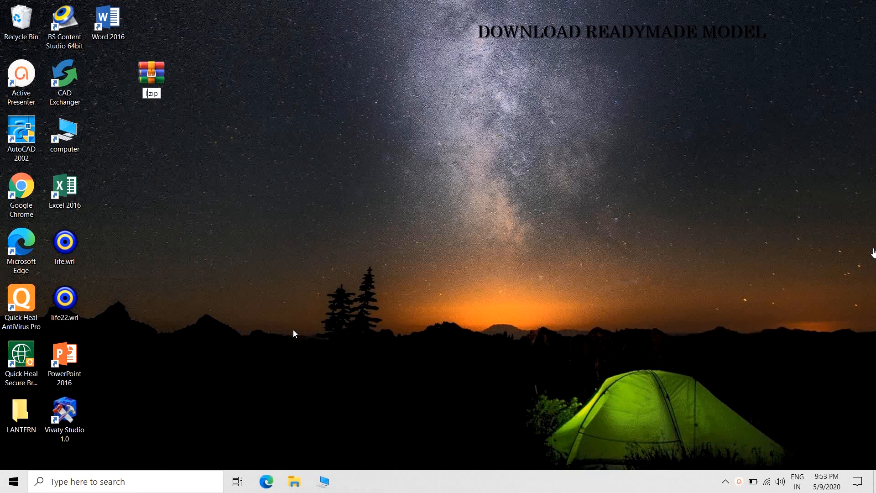
pyautogui.write('latern')
pyautogui.press('BackSpace')
pyautogui.press('BackSpace')
pyautogui.press('BackSpace')
pyautogui.press('BackSpace')
pyautogui.press('BackSpace')
pyautogui.press('BackSpace')
pyautogui.write('LATERN3D')
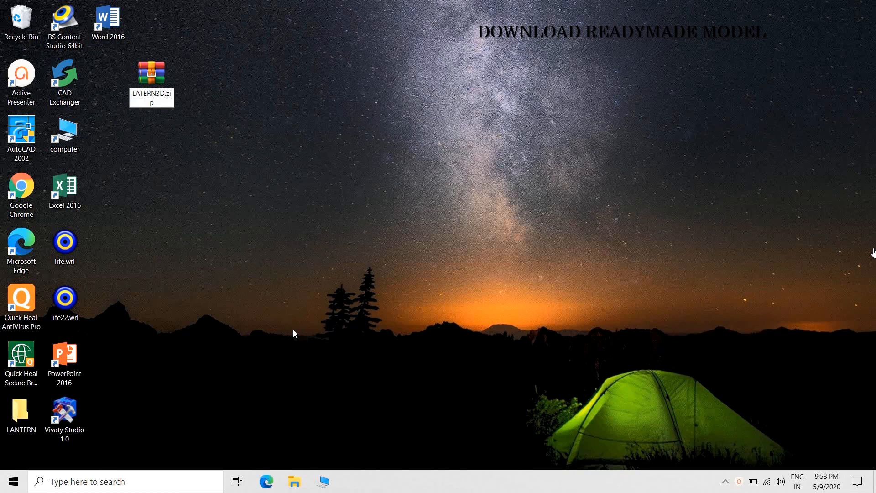
pyautogui.click(292, 221)
# Step: Extract the LATERN3D archive into its own folder on the desktop and open that folder
pyautogui.rightClick(160, 92)
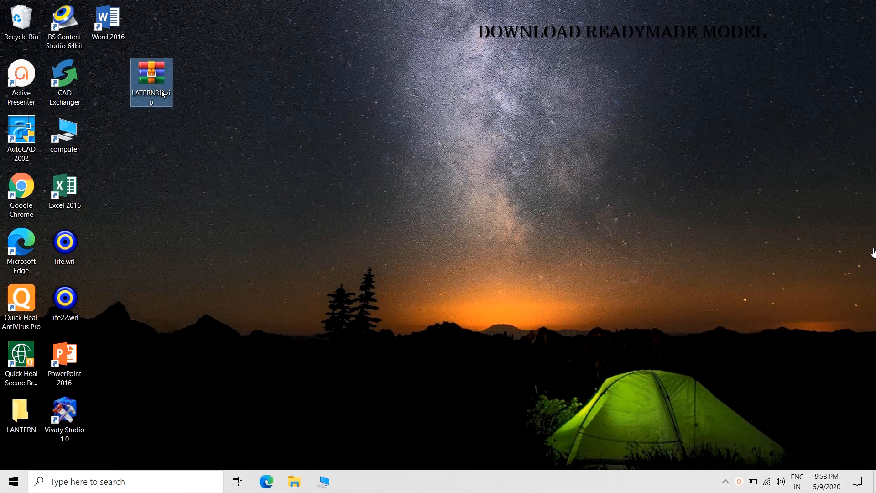
pyautogui.click(224, 150)
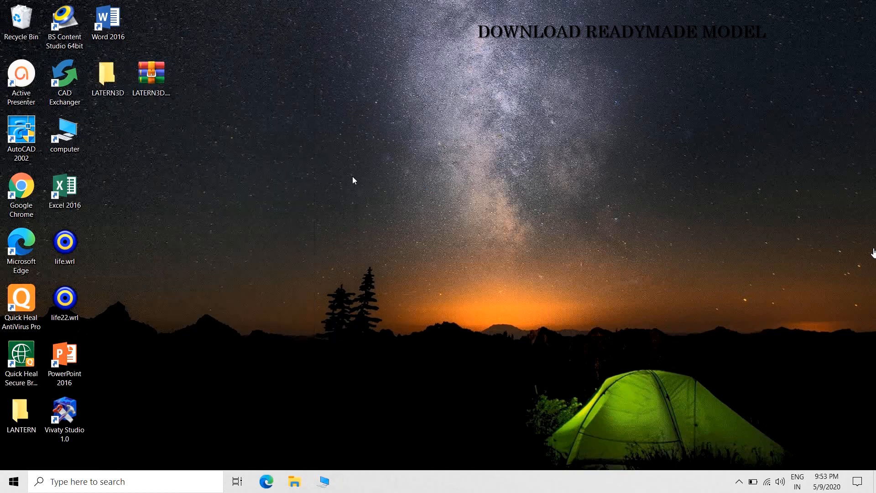
pyautogui.doubleClick(108, 88)
# Step: Launch CAD Exchanger and load Sconce.3ds from the desktop's LATERN3D folder into it
pyautogui.doubleClick(75, 101)
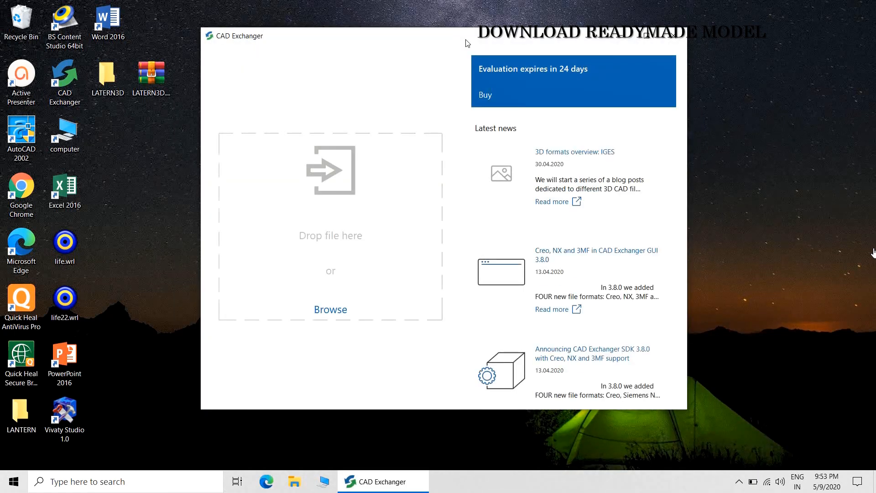
pyautogui.moveTo(467, 43); pyautogui.dragTo(635, 48)
pyautogui.doubleClick(107, 77)
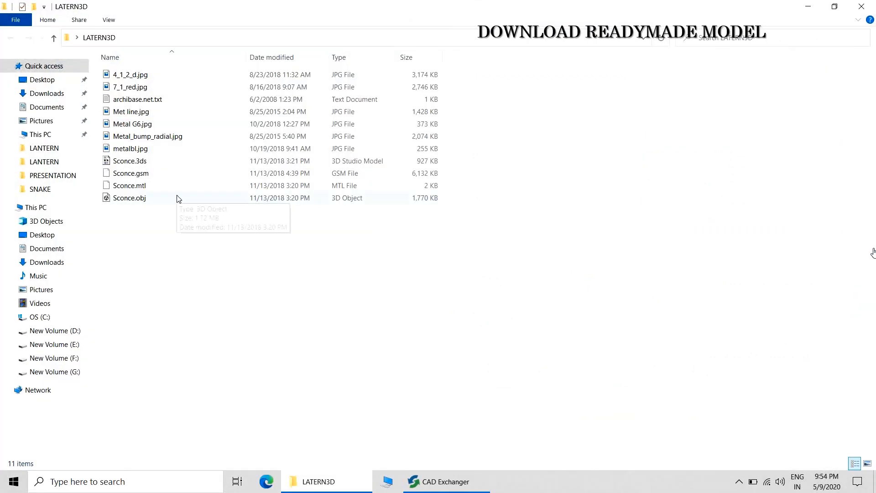
pyautogui.click(835, 6)
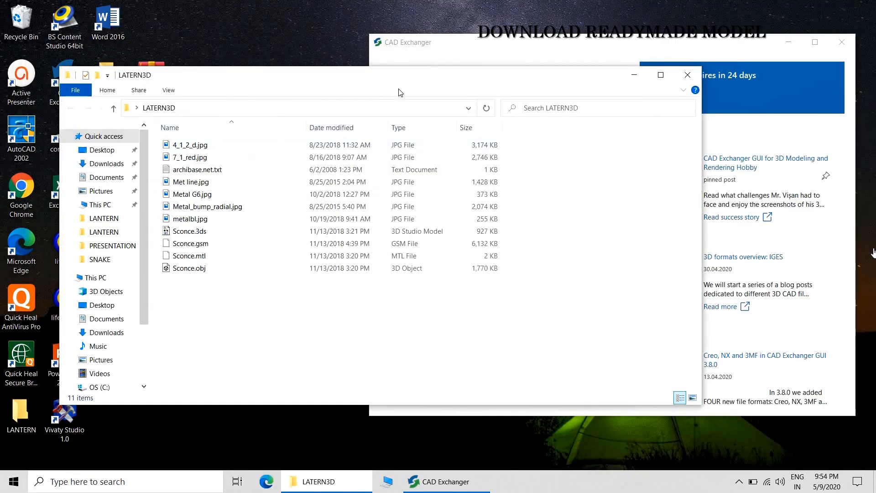
pyautogui.moveTo(399, 93); pyautogui.dragTo(544, 249)
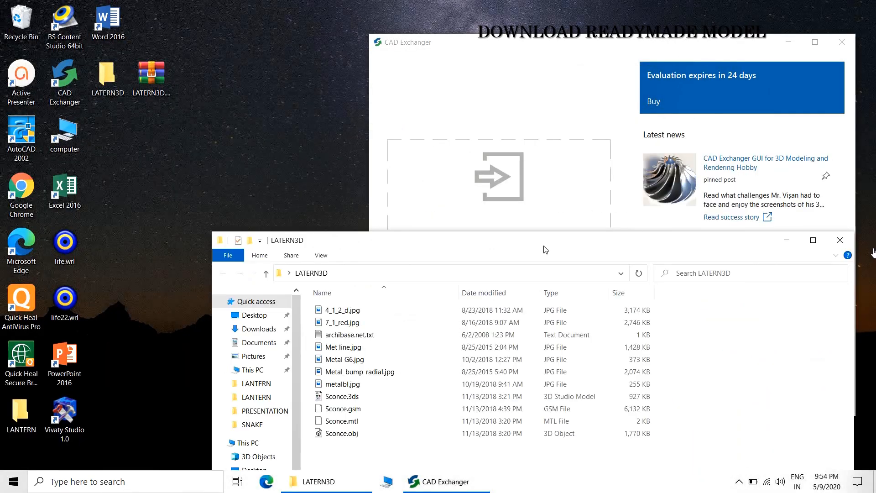
pyautogui.moveTo(342, 397); pyautogui.dragTo(488, 225)
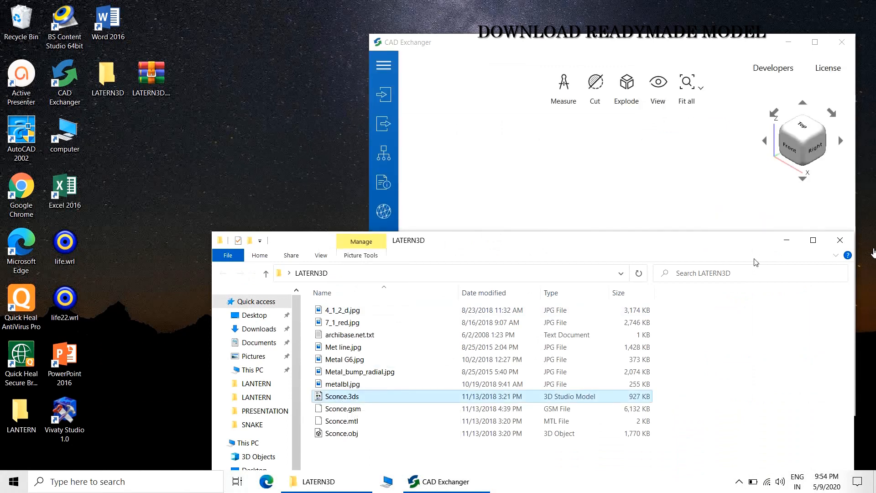
pyautogui.click(787, 245)
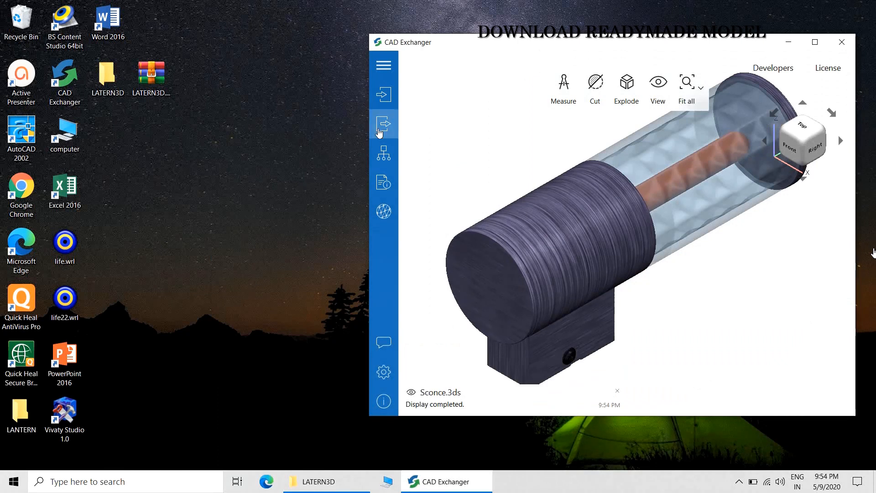
# Step: Export the model in Virtual Reality Modeling Language format as Sconce.wrl on the desktop, and close CAD Exchanger
pyautogui.click(383, 123)
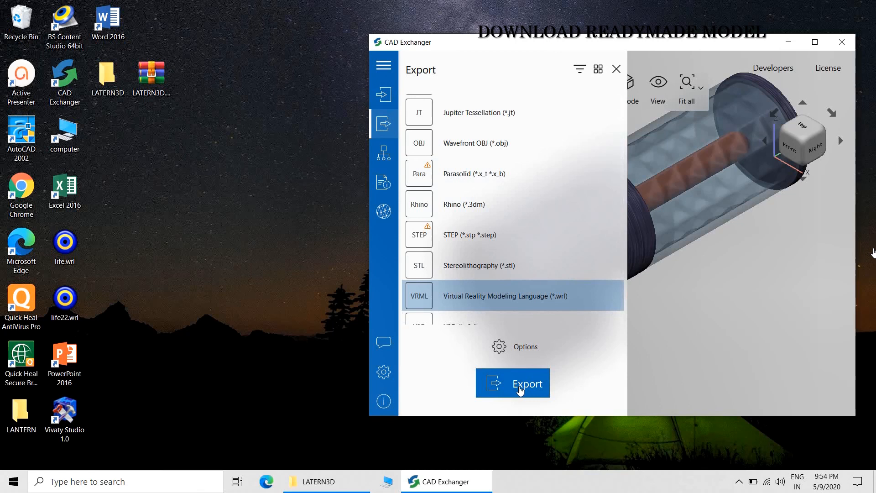
pyautogui.click(520, 388)
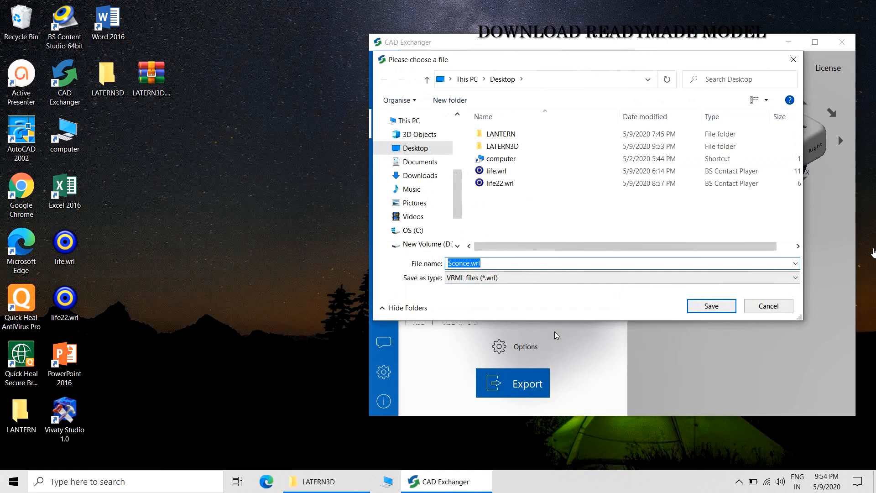
pyautogui.click(712, 307)
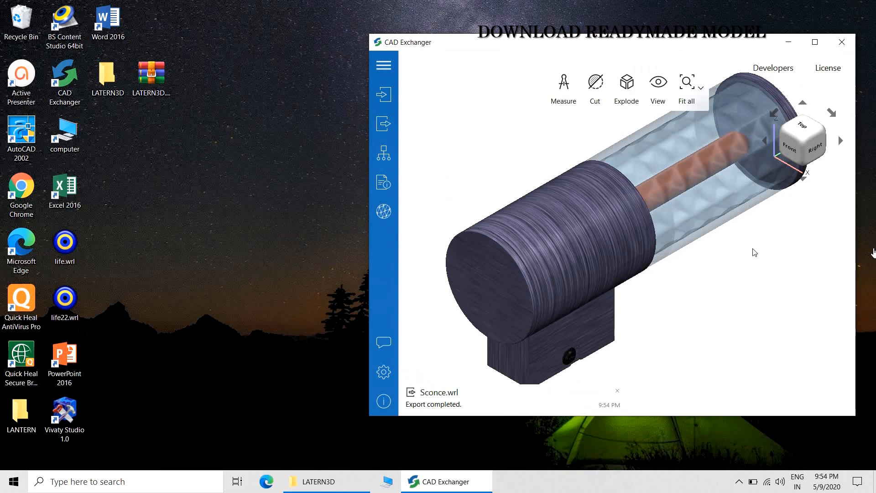
pyautogui.click(838, 51)
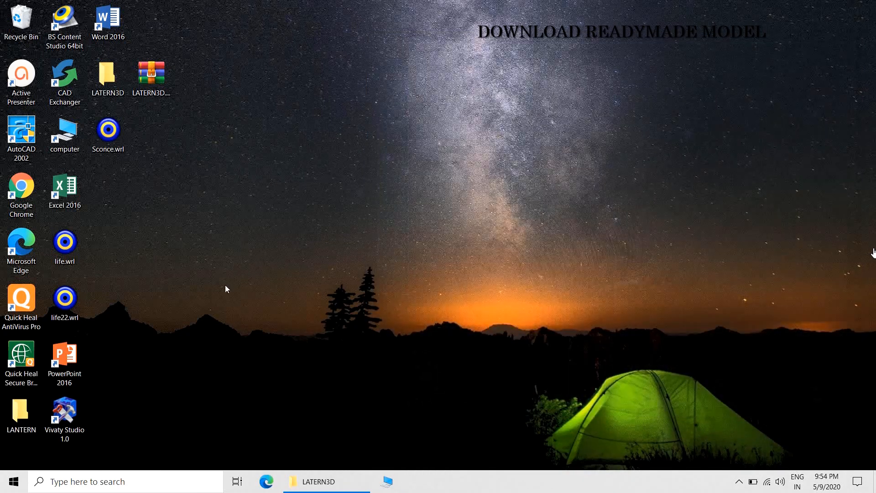
# Step: Open the exported Sconce.wrl in BS Contact and inspect the model from several sides
pyautogui.doubleClick(107, 137)
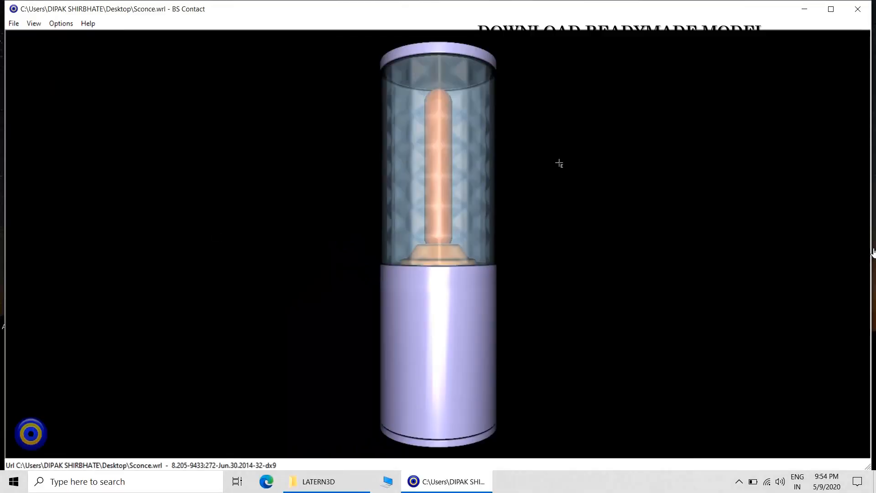
pyautogui.moveTo(530, 182); pyautogui.dragTo(396, 199)
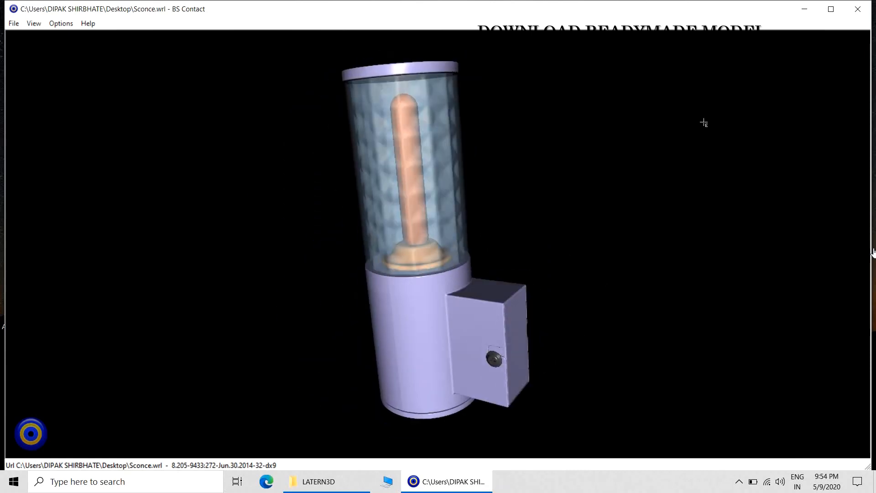
pyautogui.click(858, 9)
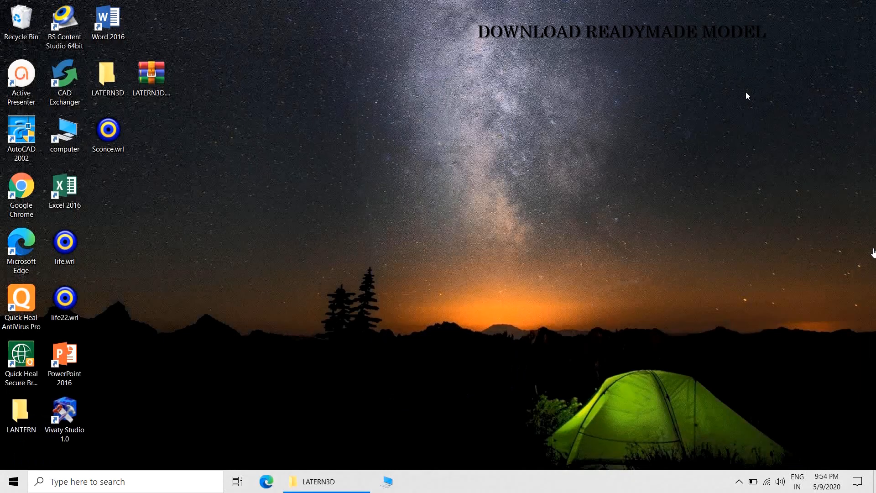
# Step: Close the minimized LATERN3D folder window
pyautogui.click(172, 482)
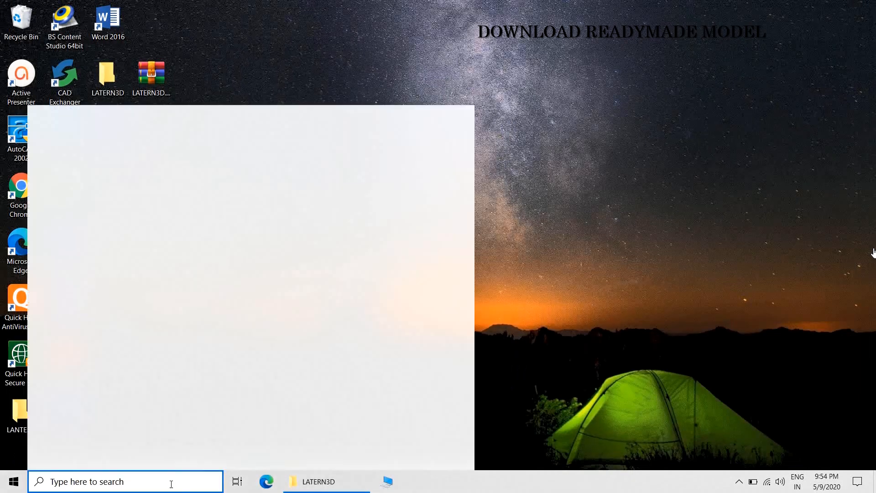
pyautogui.click(338, 481)
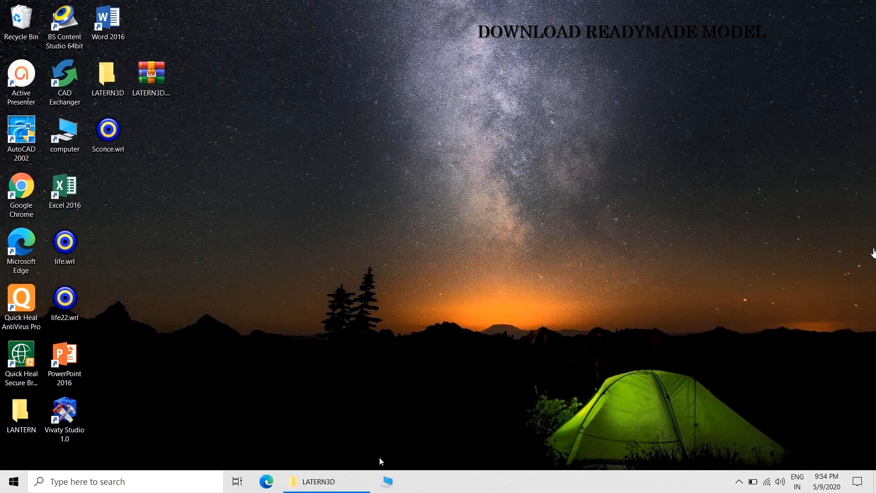
pyautogui.click(840, 240)
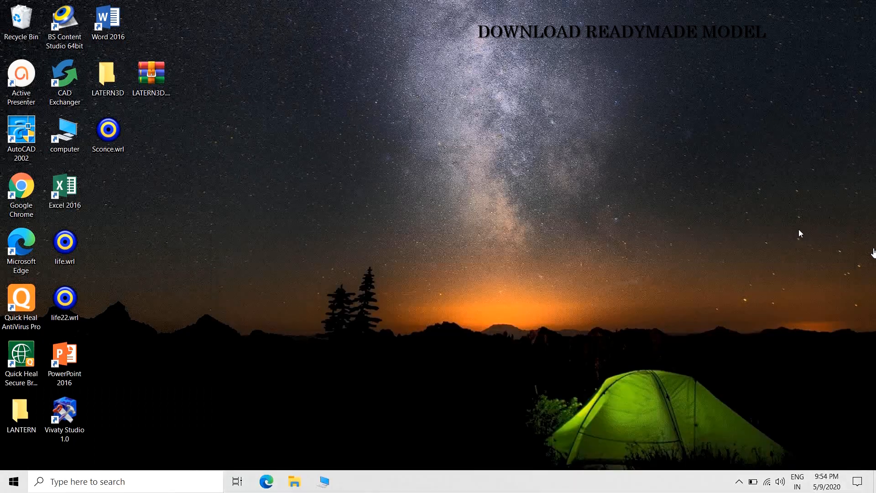
pyautogui.click(164, 482)
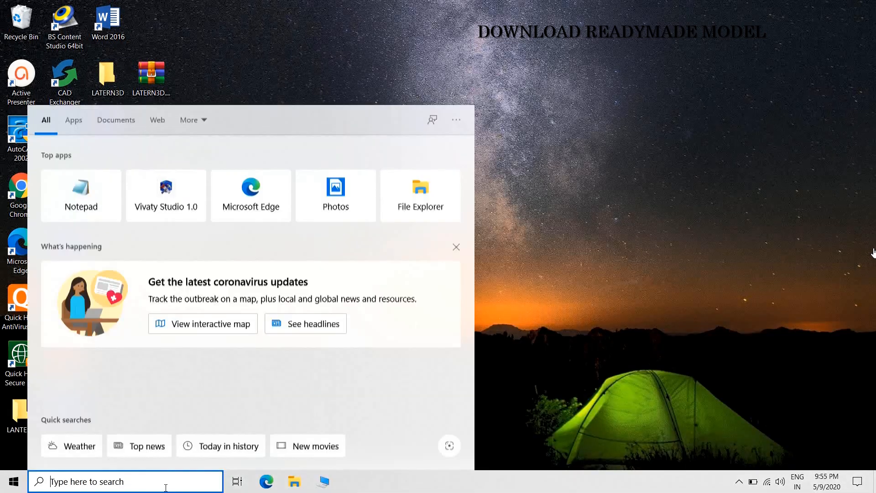
pyautogui.click(639, 335)
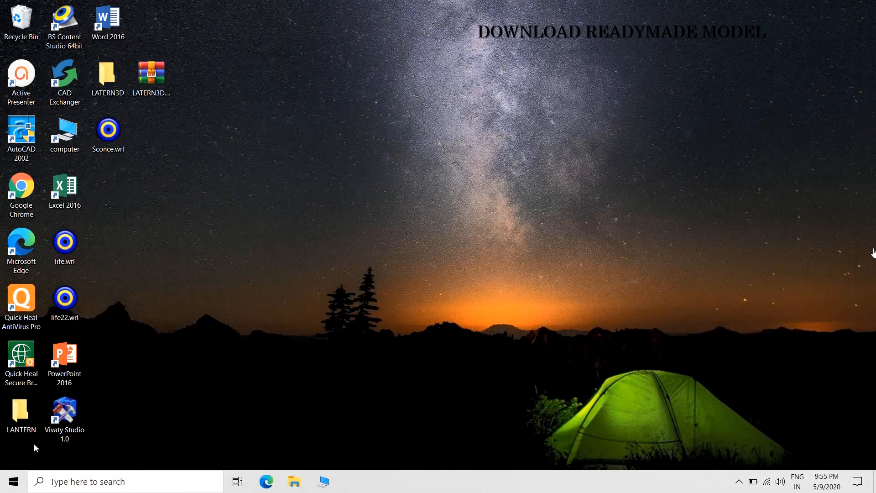
# Step: Launch Vivaty Studio 1.0 in a maximized window, ending the intro demo and dismissing the Tip of the Day
pyautogui.doubleClick(60, 419)
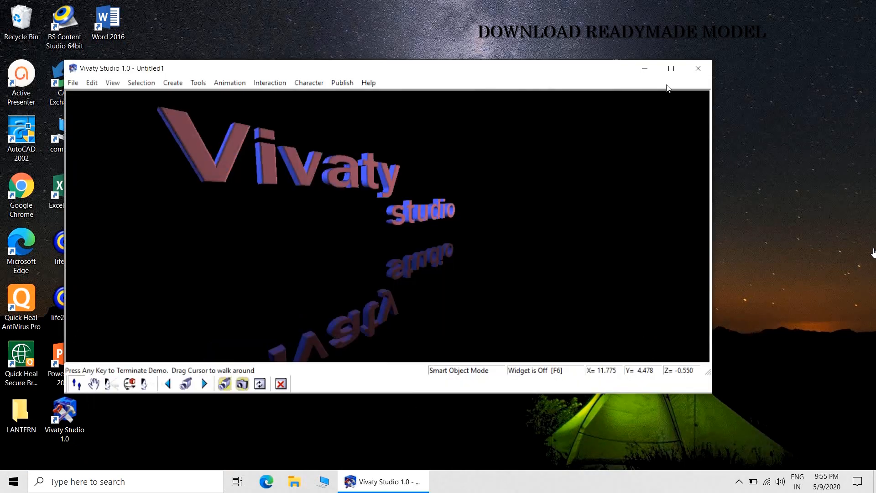
pyautogui.click(671, 68)
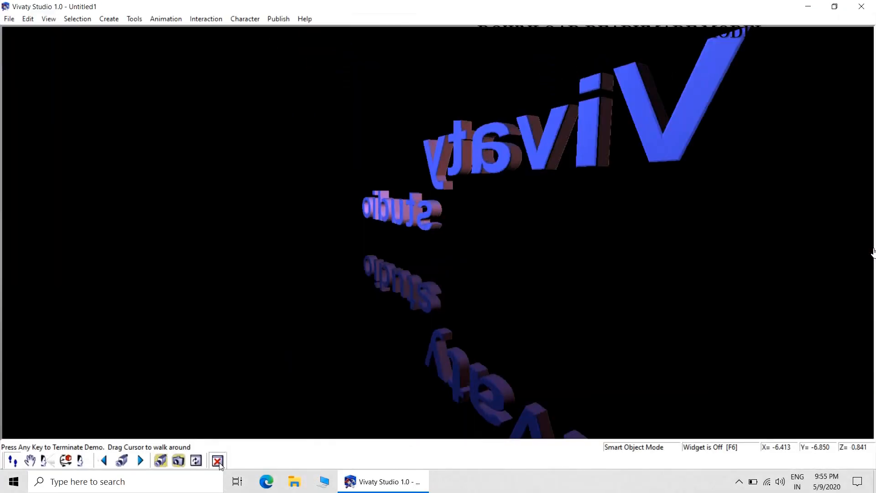
pyautogui.click(412, 260)
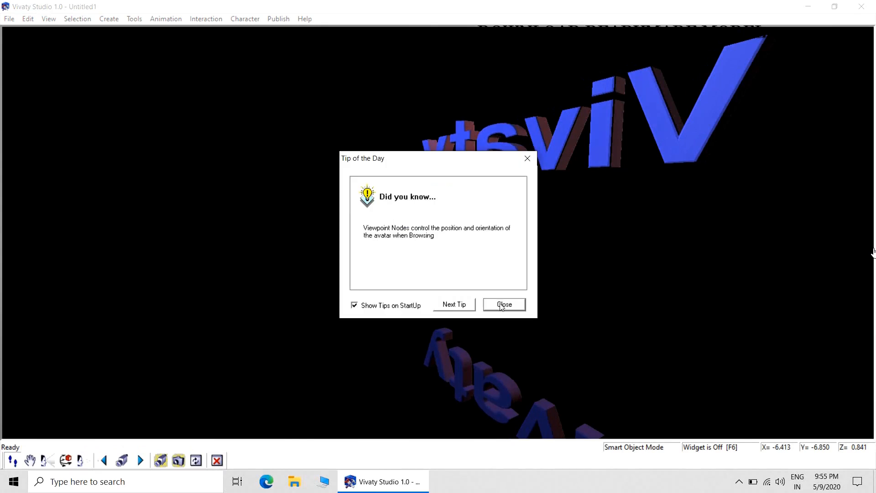
pyautogui.click(504, 304)
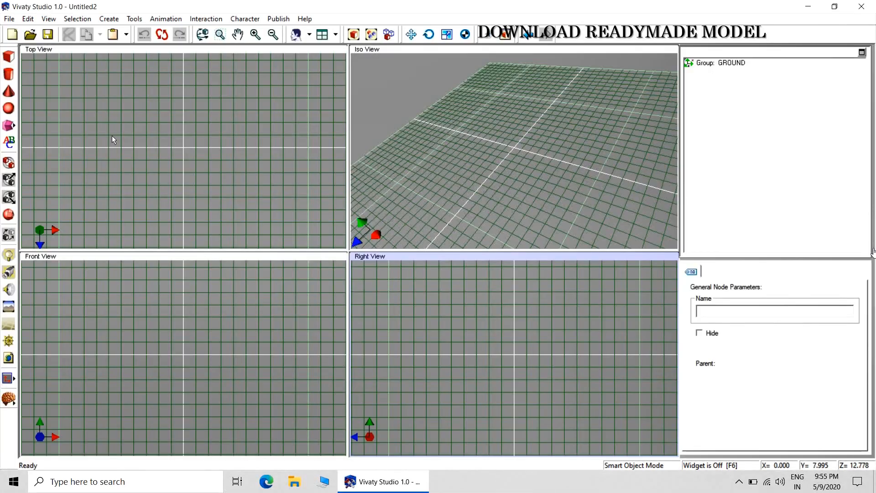
# Step: Import the Sconce.wrl file from the desktop into the scene
pyautogui.click(9, 18)
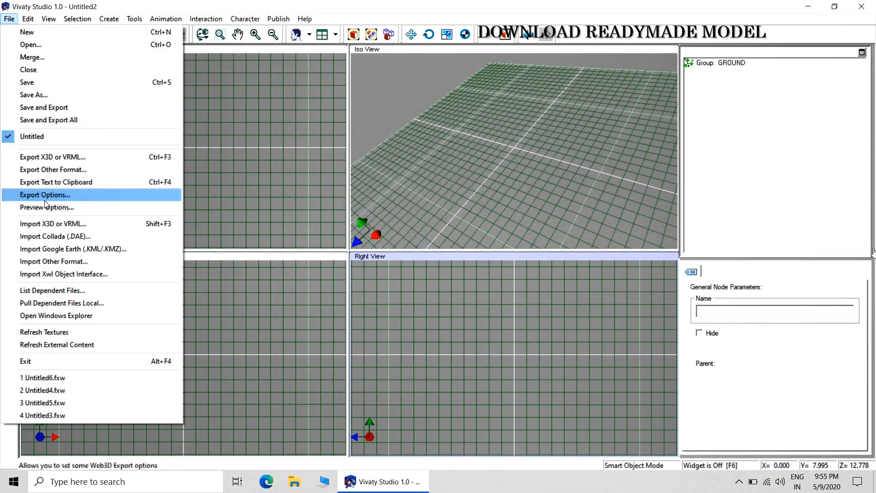
pyautogui.click(48, 229)
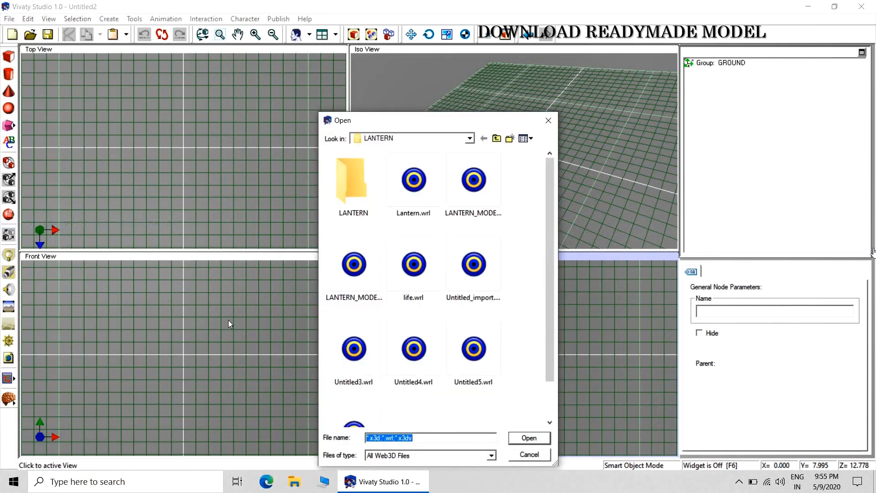
pyautogui.click(470, 138)
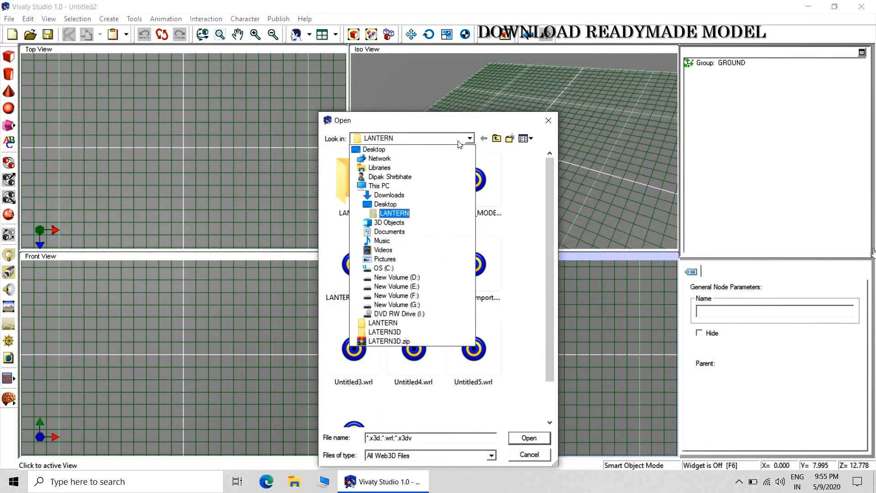
pyautogui.click(386, 212)
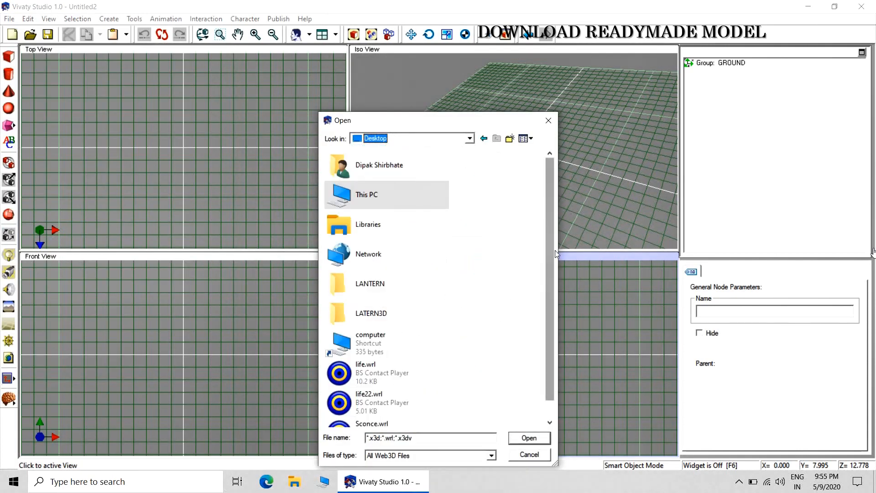
pyautogui.moveTo(553, 250); pyautogui.dragTo(550, 309)
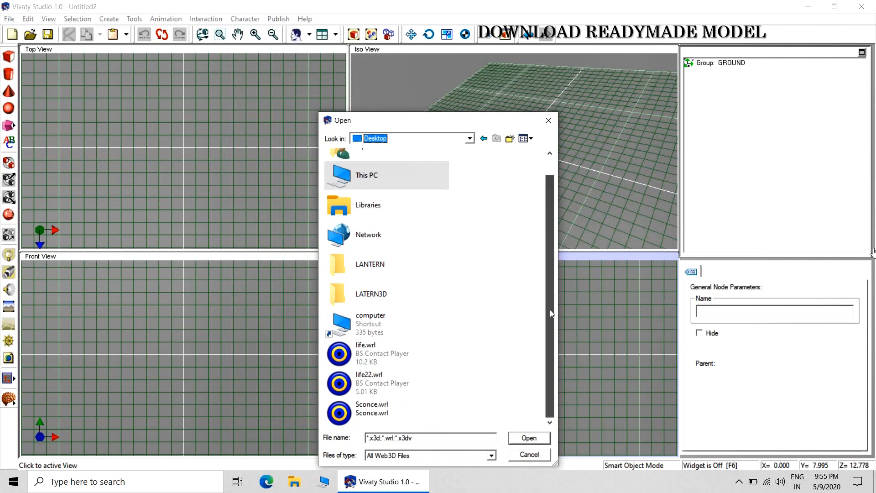
pyautogui.click(372, 412)
pyautogui.click(528, 439)
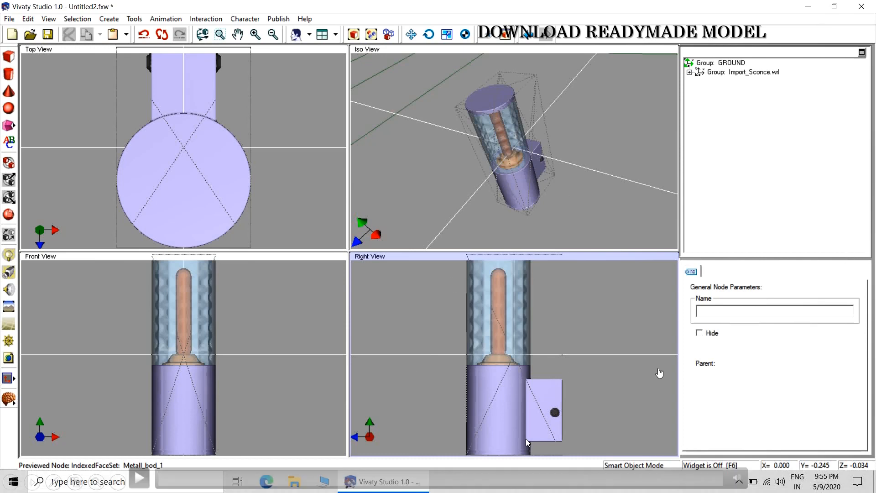
pyautogui.press('Right')
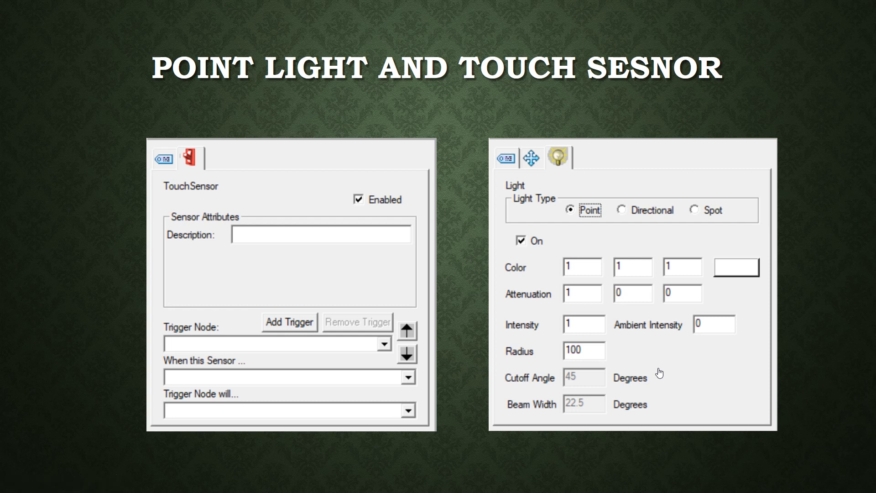
pyautogui.press('Right')
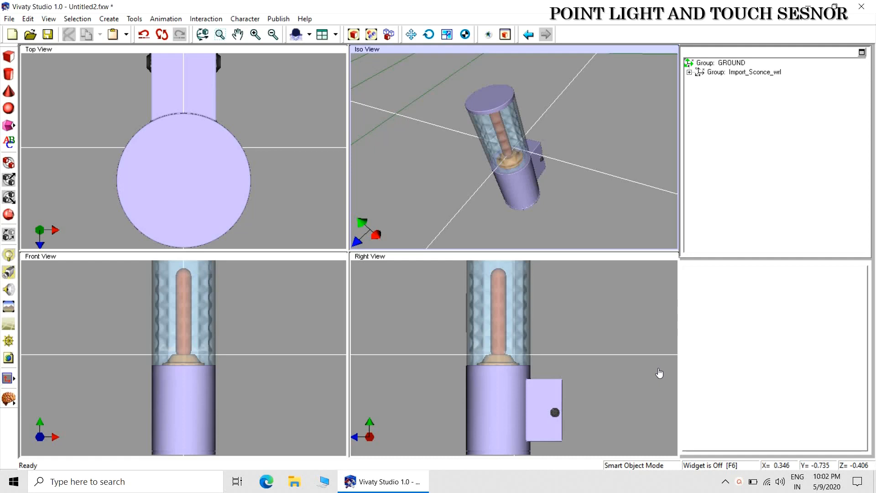
# Step: Add a new empty group at the scene origin and name it WIZARD_GROUP
pyautogui.click(756, 138)
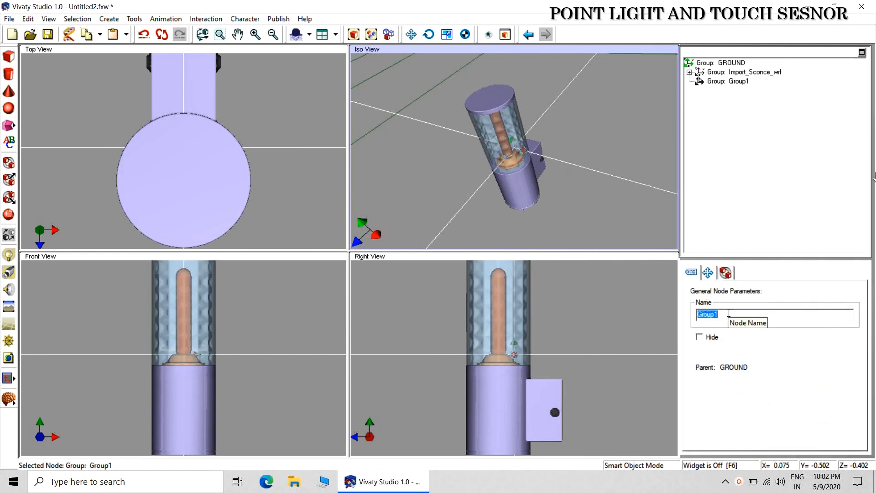
pyautogui.write('WIZRD')
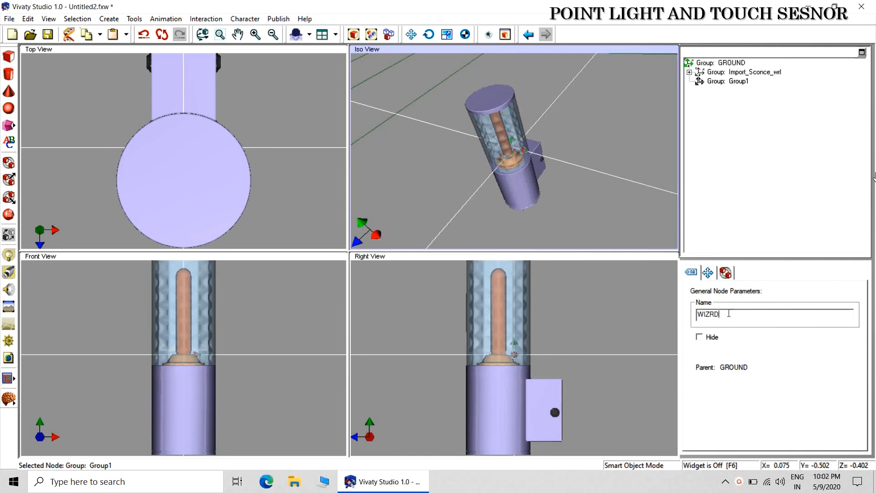
pyautogui.press('BackSpace')
pyautogui.press('BackSpace')
pyautogui.write('ARD_GROUP')
pyautogui.press('Return')
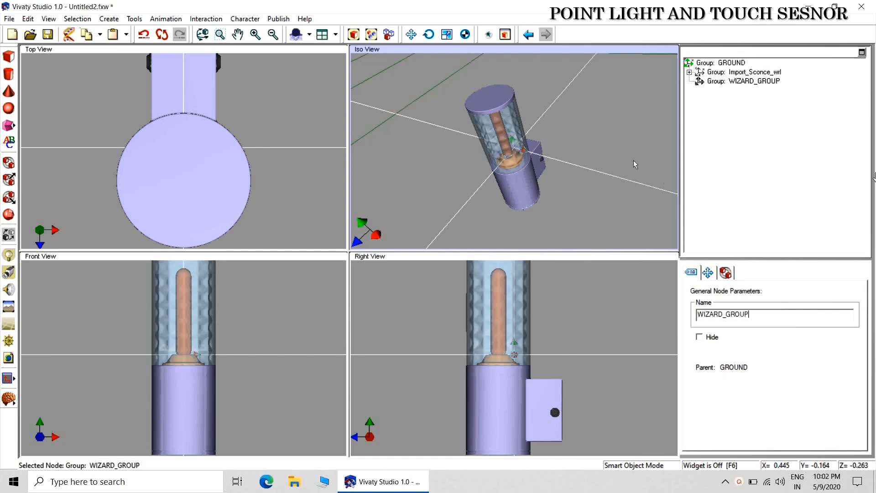
# Step: Create a touch sensor and place it in the scene beside the sconce, under GROUND
pyautogui.click(217, 19)
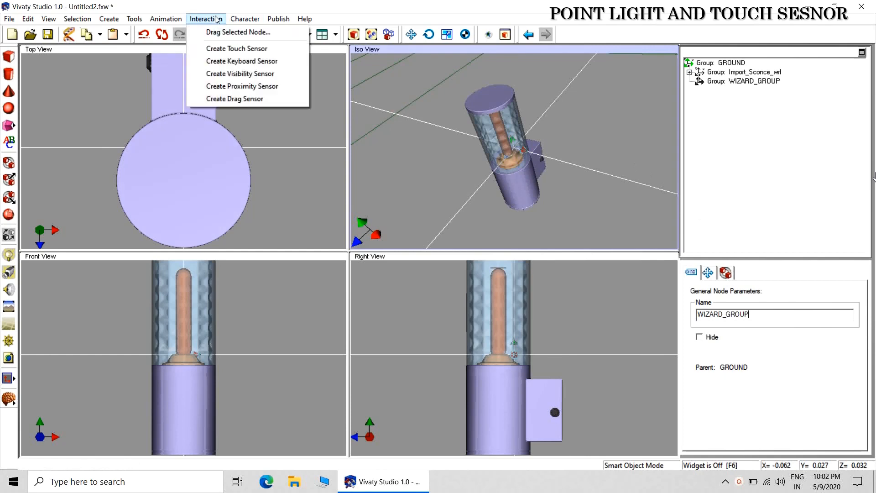
pyautogui.click(236, 48)
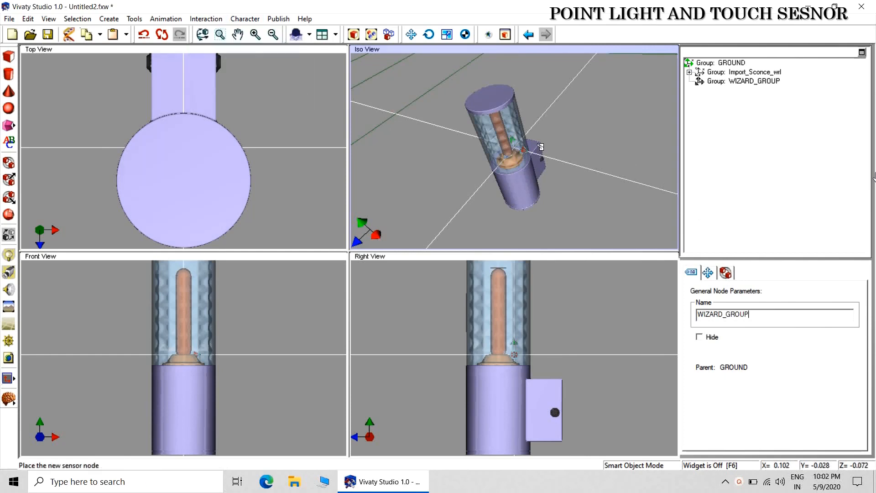
pyautogui.click(612, 150)
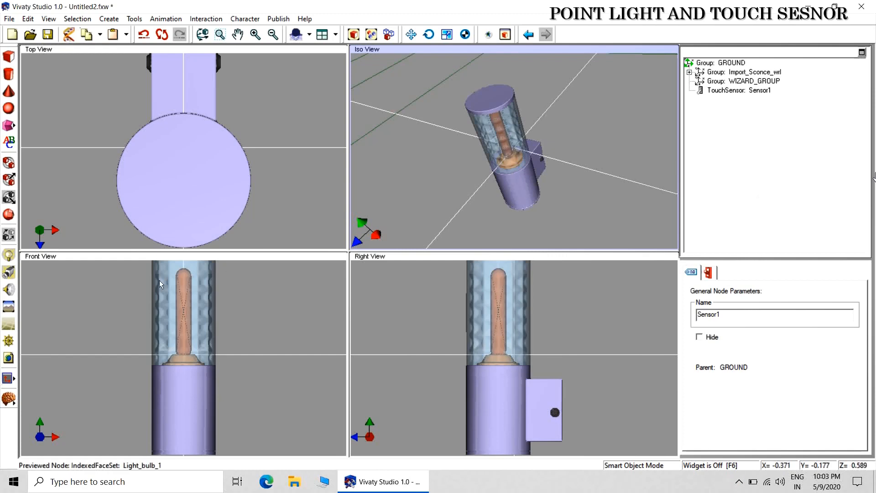
# Step: Add a light to the scene, reset its translation to zero and set its light type to Point
pyautogui.click(9, 258)
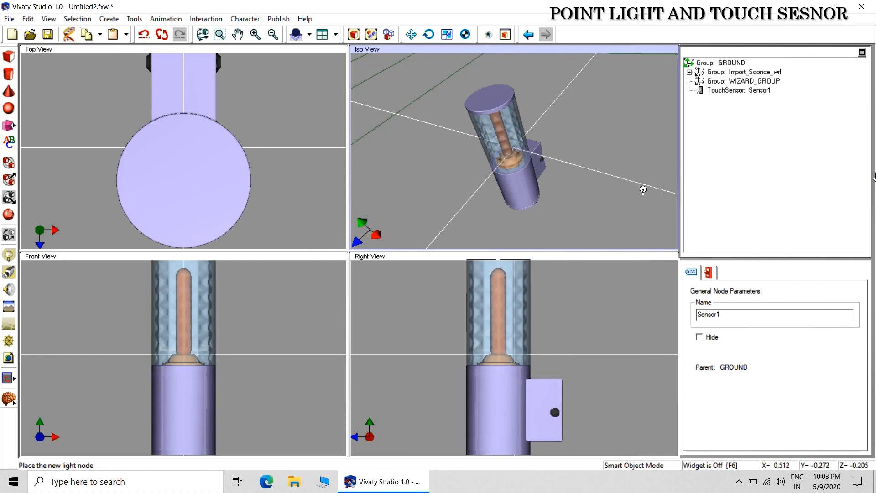
pyautogui.click(607, 171)
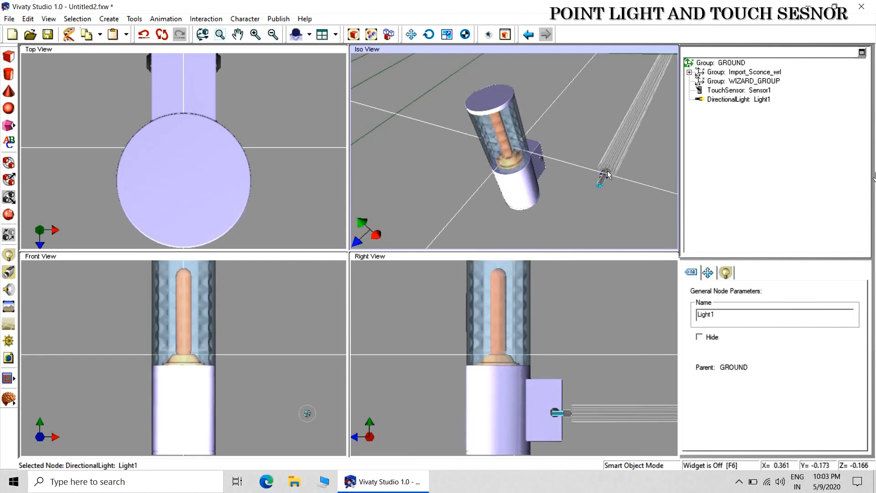
pyautogui.click(708, 272)
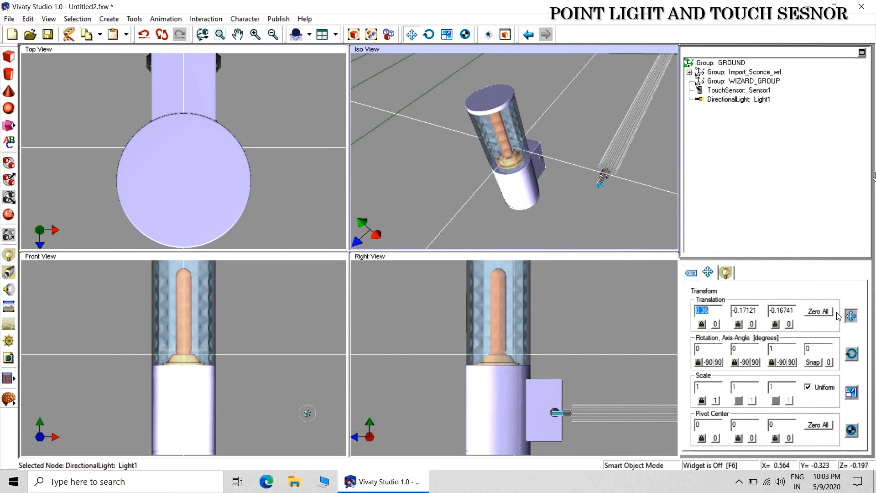
pyautogui.click(819, 311)
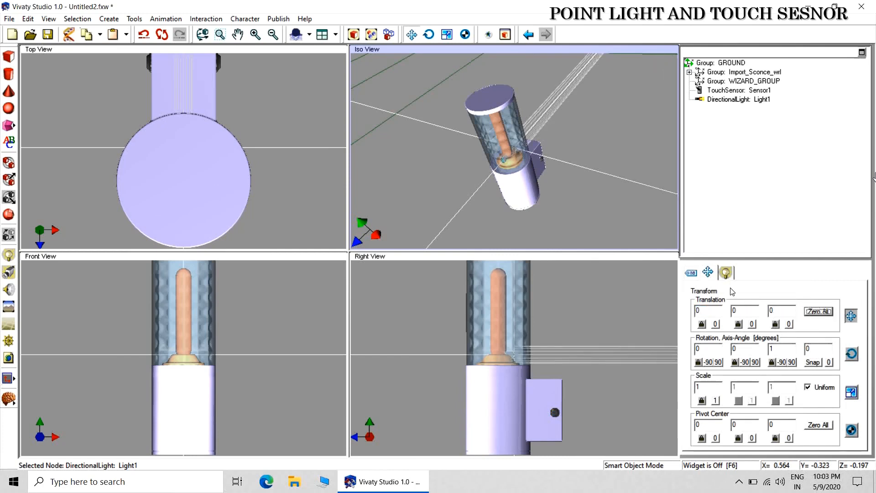
pyautogui.click(726, 276)
pyautogui.click(745, 307)
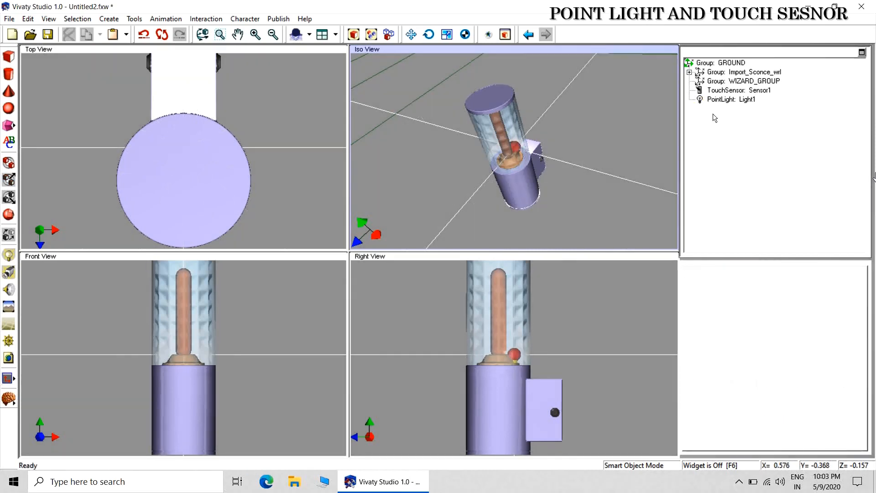
# Step: Scale the point light uniformly to 0.1
pyautogui.click(718, 100)
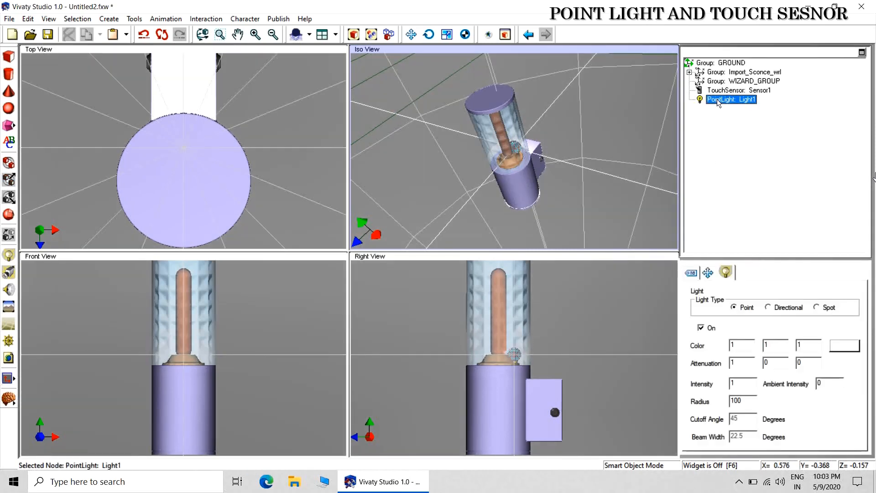
pyautogui.click(708, 272)
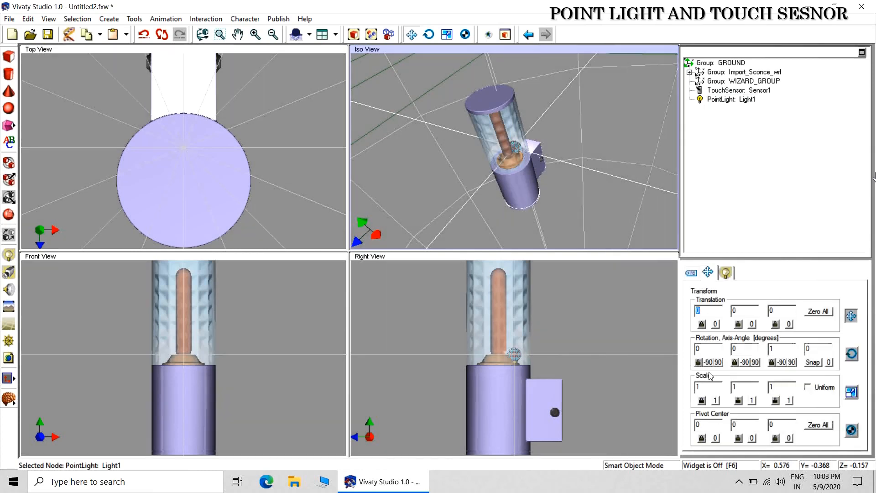
pyautogui.click(817, 387)
pyautogui.click(714, 387)
pyautogui.write('0.1')
pyautogui.press('Return')
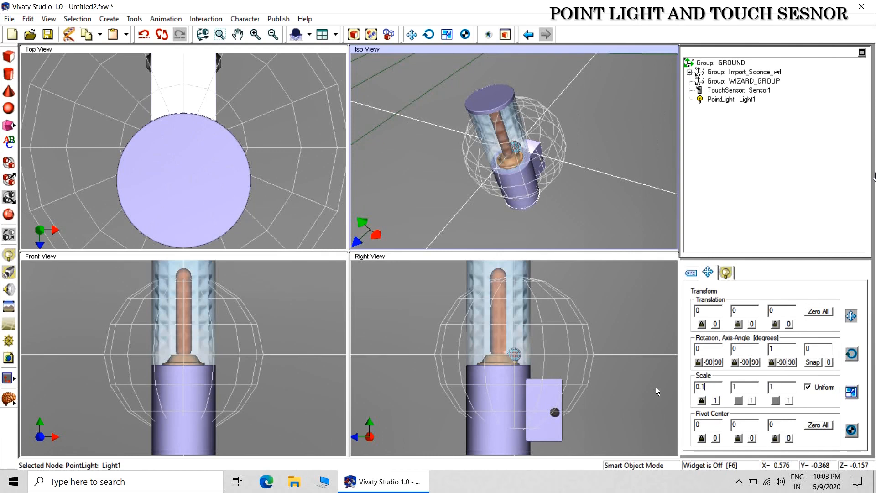
pyautogui.click(615, 176)
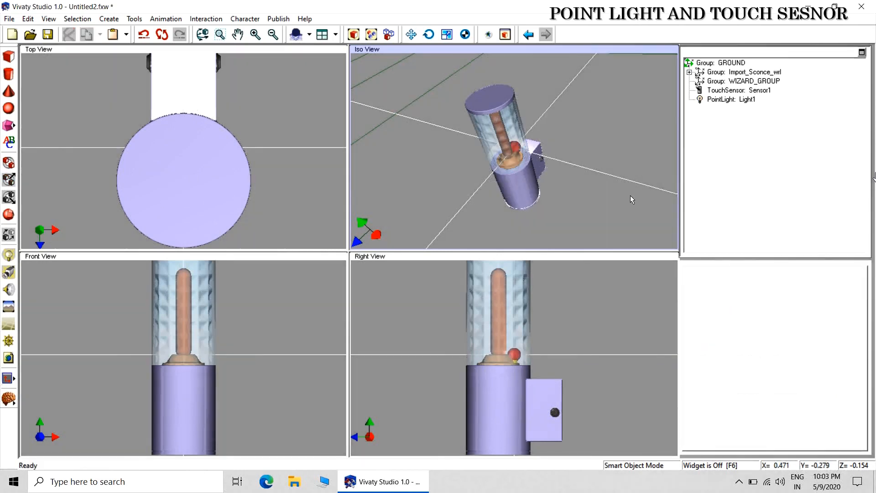
pyautogui.click(725, 99)
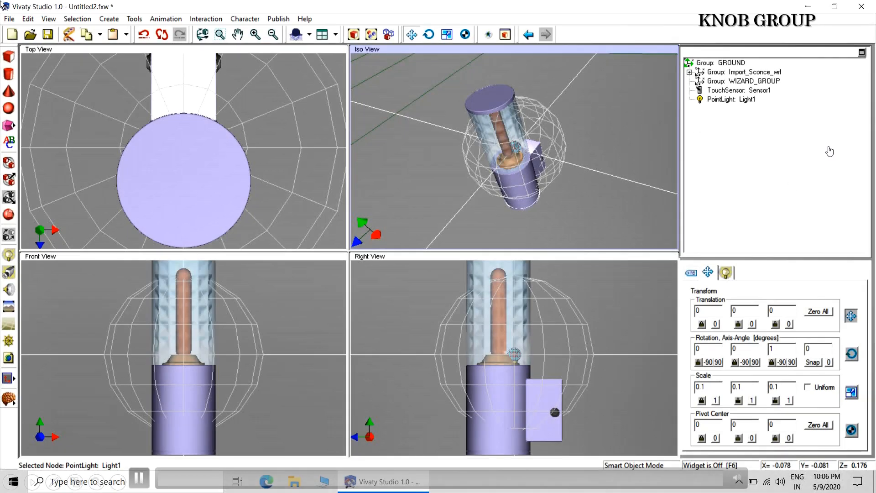
# Step: Add a second empty group beside the sconce and keep it directly under GROUND, outside WIZARD_GROUP
pyautogui.click(9, 163)
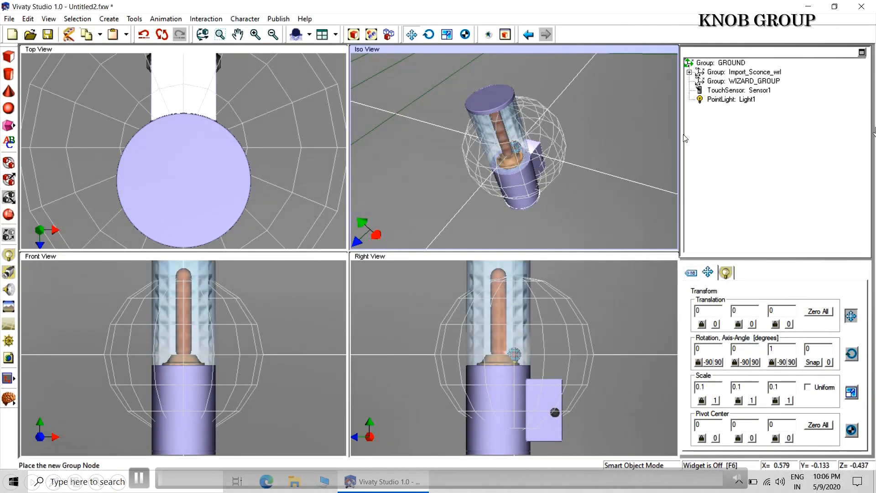
pyautogui.click(634, 138)
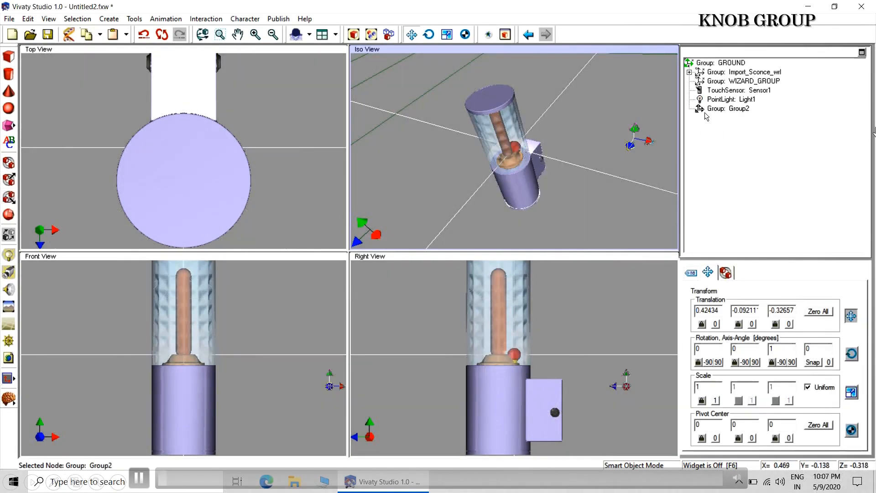
pyautogui.moveTo(709, 107); pyautogui.dragTo(730, 85)
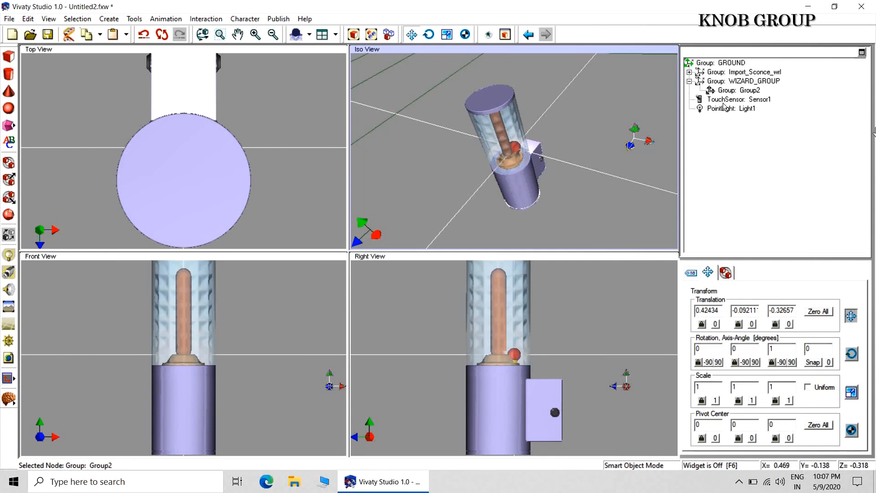
pyautogui.moveTo(730, 90); pyautogui.dragTo(738, 128)
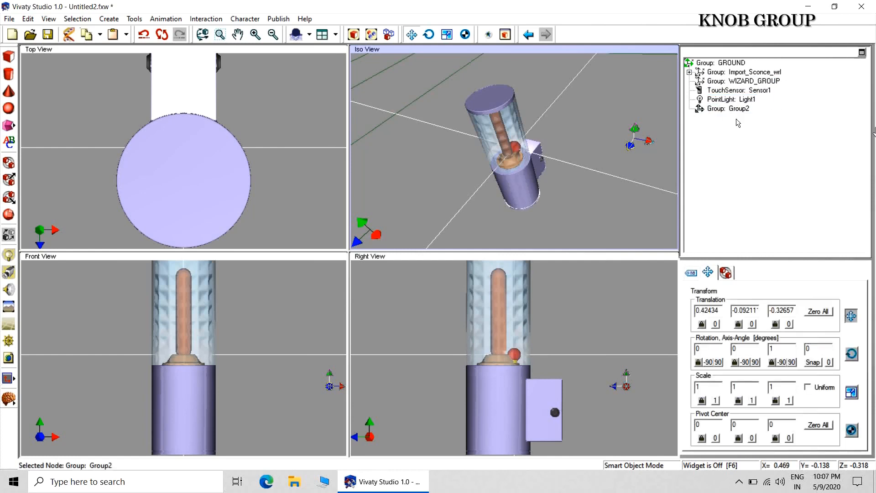
# Step: Nest the point light, the touch sensor and the second group inside WIZARD_GROUP, in that order
pyautogui.moveTo(727, 90); pyautogui.dragTo(740, 87)
pyautogui.click(739, 99)
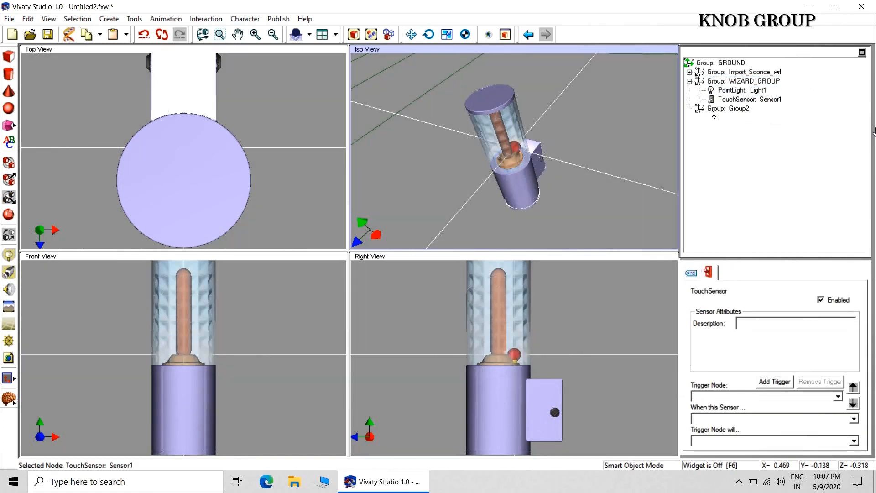
pyautogui.moveTo(732, 108); pyautogui.dragTo(736, 101)
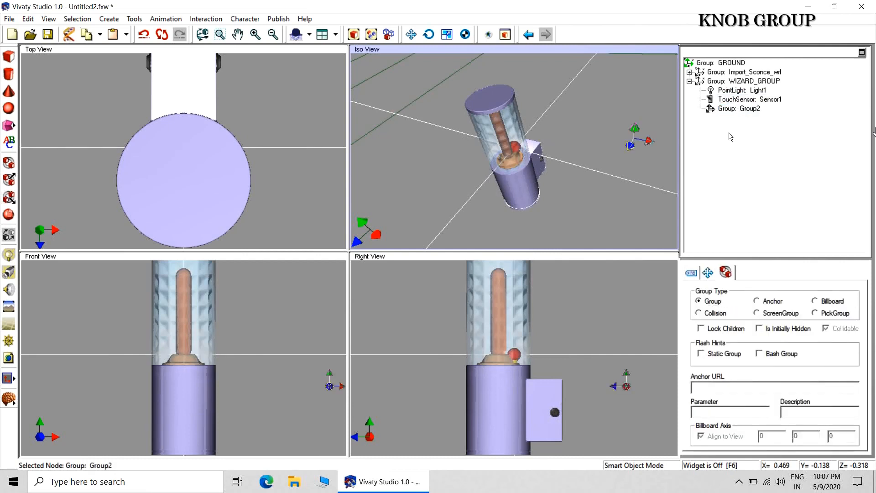
# Step: Reset the translation of the group nested in WIZARD_GROUP to zero on all axes
pyautogui.click(632, 164)
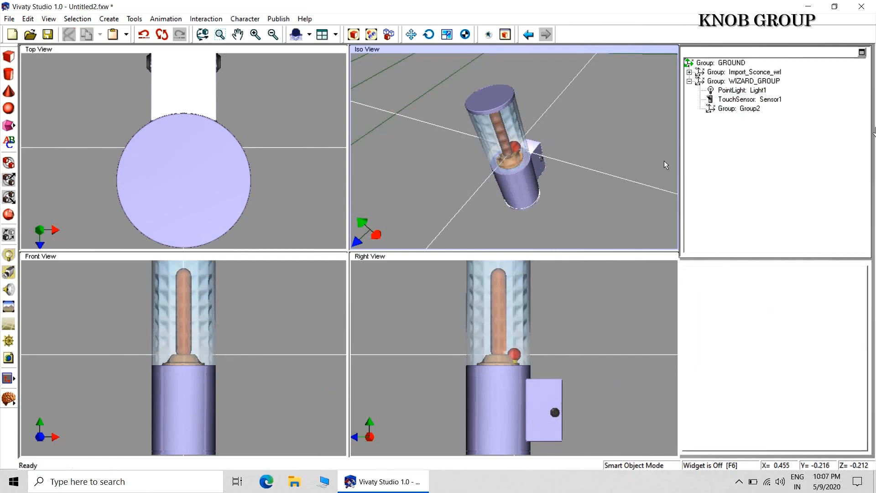
pyautogui.click(733, 108)
pyautogui.click(708, 273)
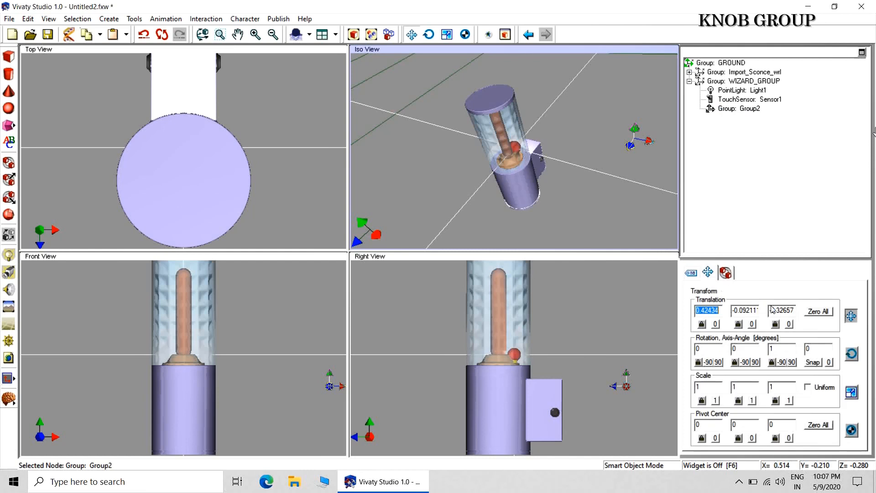
pyautogui.click(817, 311)
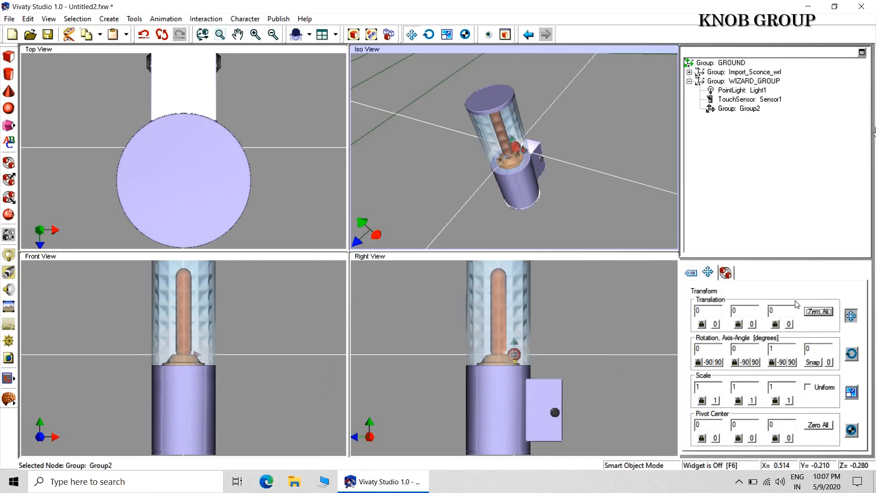
pyautogui.click(657, 200)
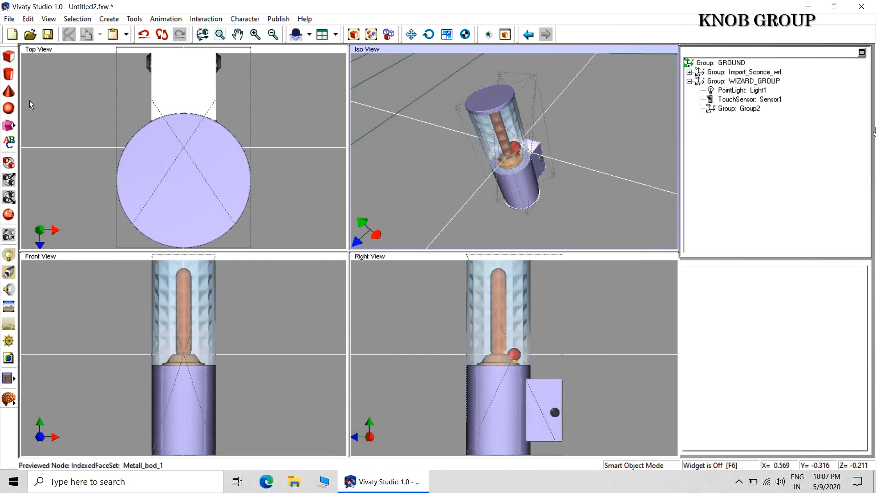
# Step: Add a cylinder beside the sconce with a height of 0.682 and a radius of 0.645
pyautogui.click(10, 75)
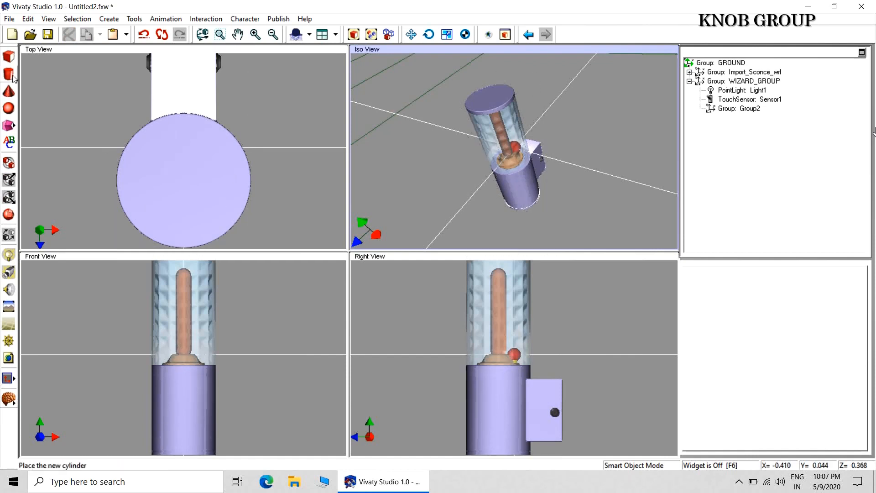
pyautogui.click(582, 166)
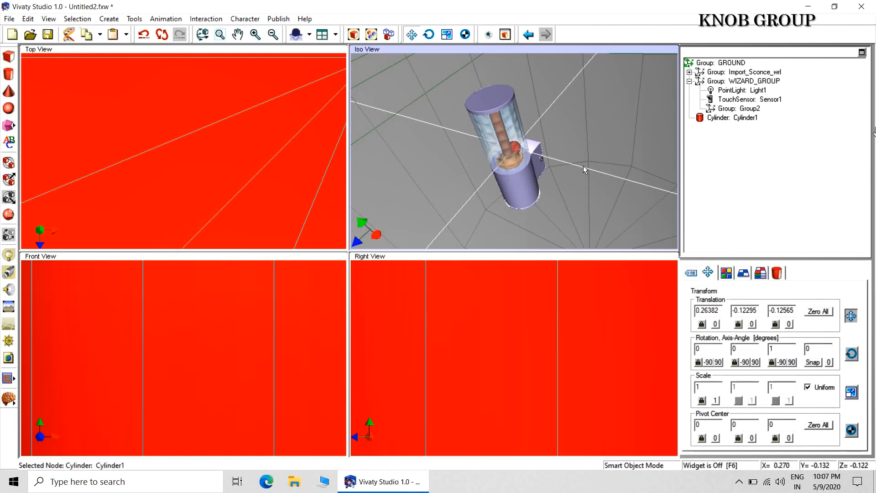
pyautogui.click(777, 272)
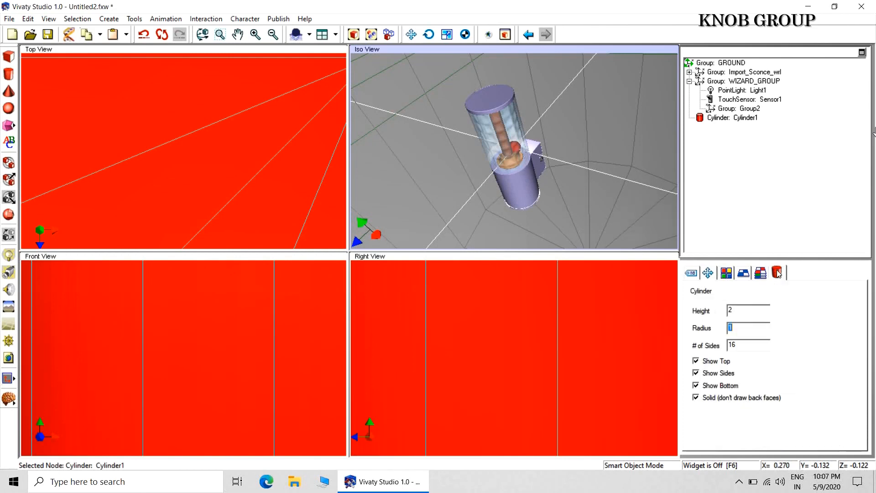
pyautogui.click(747, 316)
pyautogui.write('0.682')
pyautogui.press('Return')
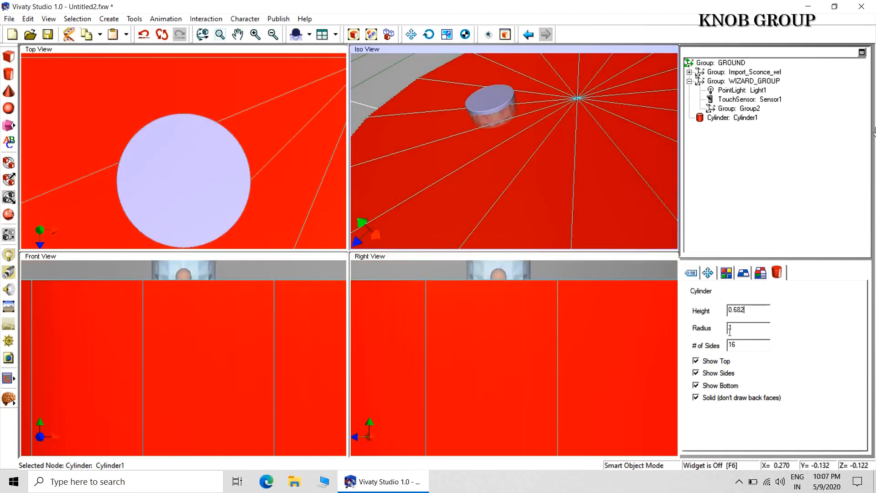
pyautogui.press('Tab')
pyautogui.write('0.645')
pyautogui.press('Return')
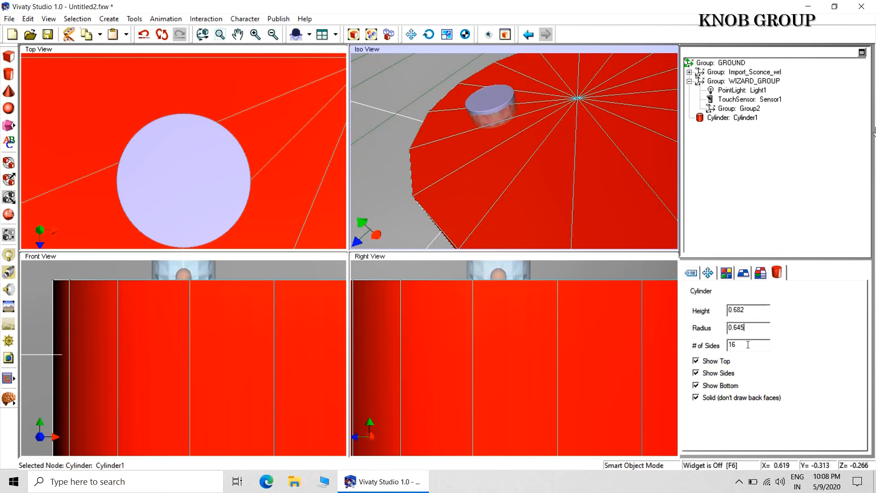
# Step: Nest the cylinder inside the empty group within WIZARD_GROUP
pyautogui.click(376, 192)
pyautogui.moveTo(721, 119); pyautogui.dragTo(732, 114)
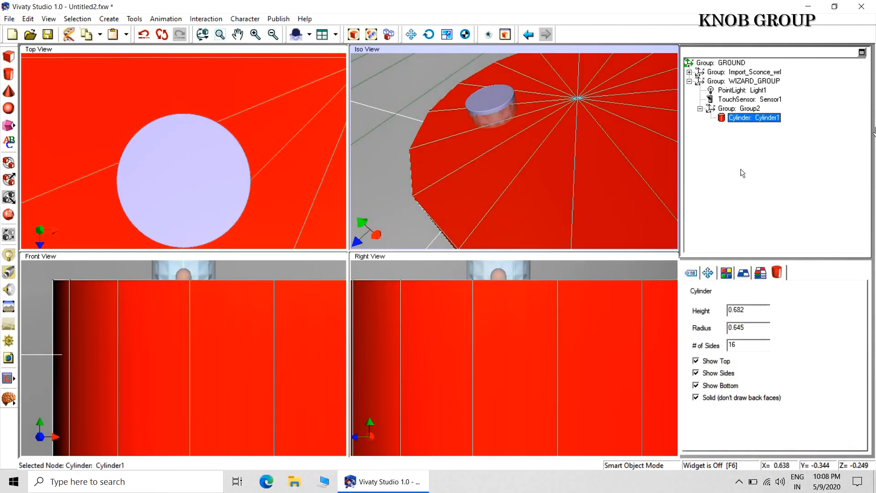
pyautogui.click(393, 204)
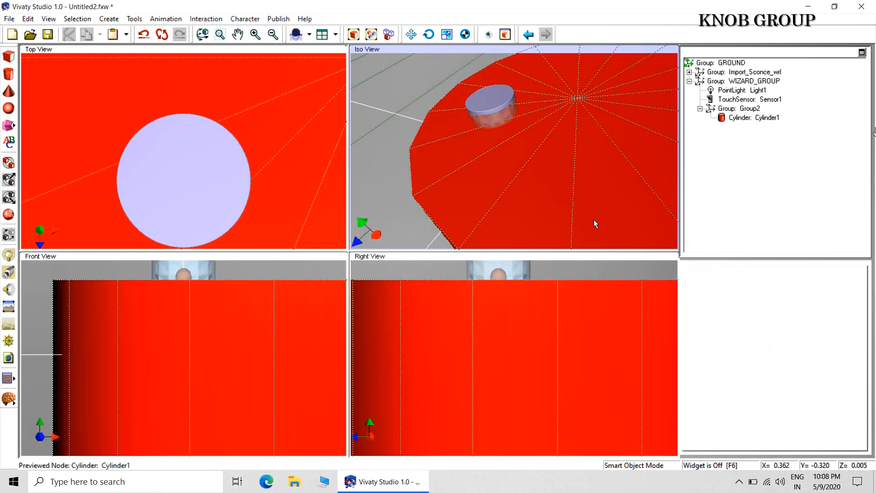
# Step: Add a box 1.143 wide, 0.513 high and 0.467 deep, and nest it beside the cylinder in the group within WIZARD_GROUP
pyautogui.click(9, 56)
pyautogui.click(374, 181)
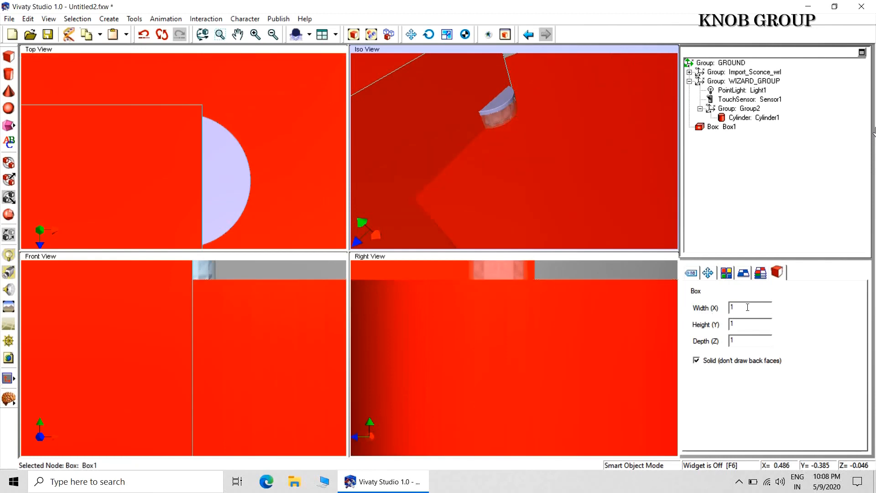
pyautogui.write('.143')
pyautogui.press('Return')
pyautogui.click(744, 323)
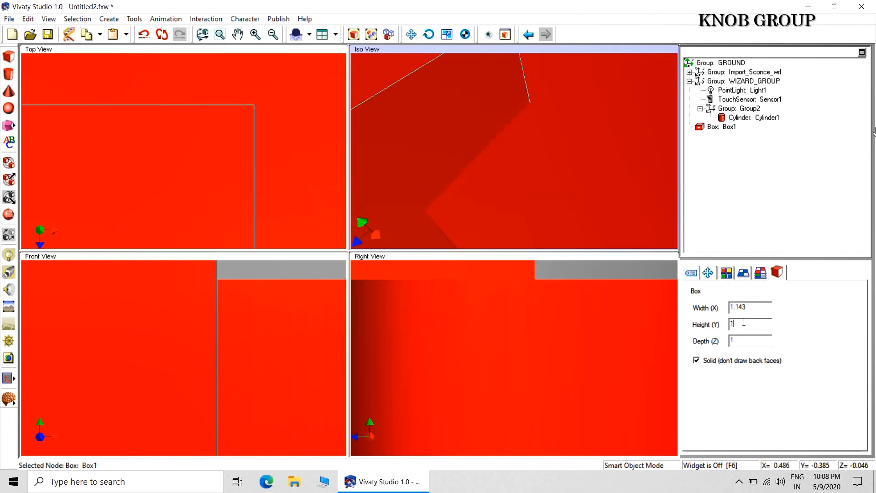
pyautogui.doubleClick(743, 322)
pyautogui.write('0.513')
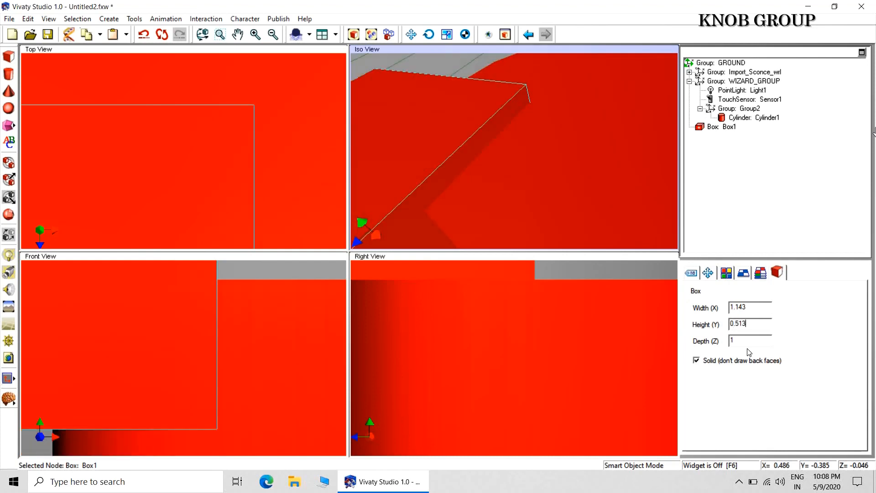
pyautogui.doubleClick(724, 340)
pyautogui.write('467')
pyautogui.press('Return')
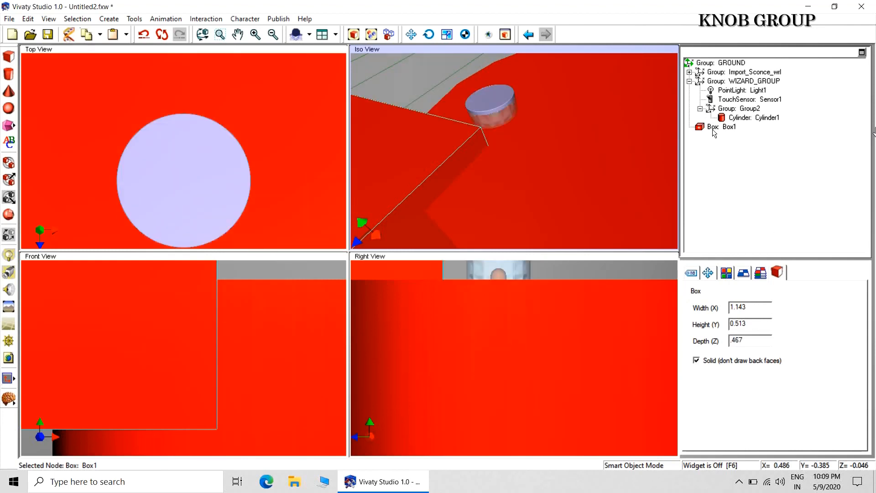
pyautogui.moveTo(714, 128); pyautogui.dragTo(742, 121)
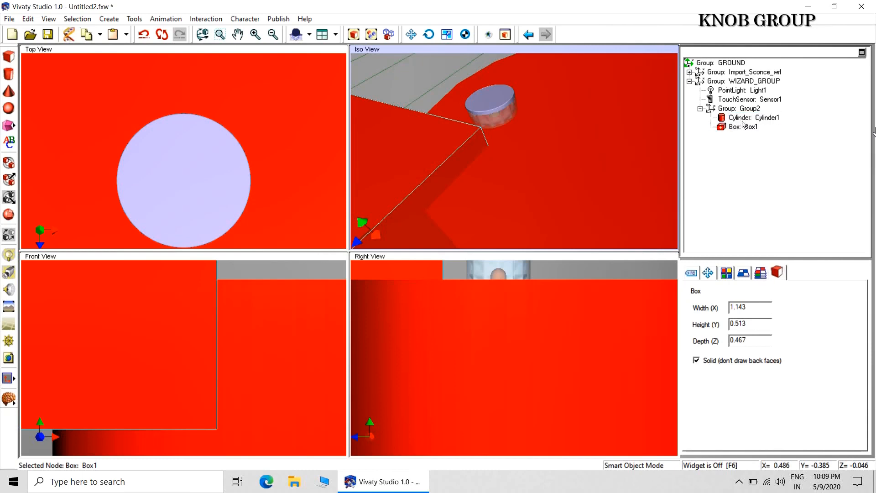
# Step: Scale the group holding the cylinder and box uniformly to 0.05
pyautogui.click(743, 110)
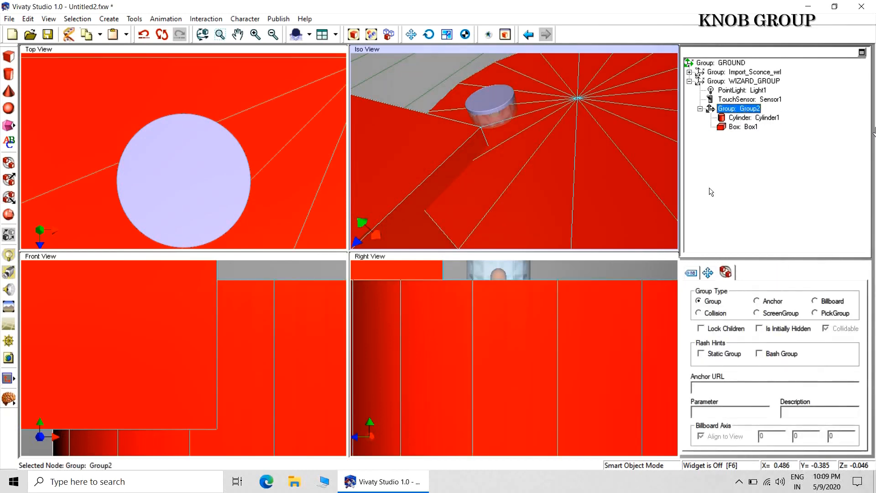
pyautogui.click(709, 273)
pyautogui.click(695, 387)
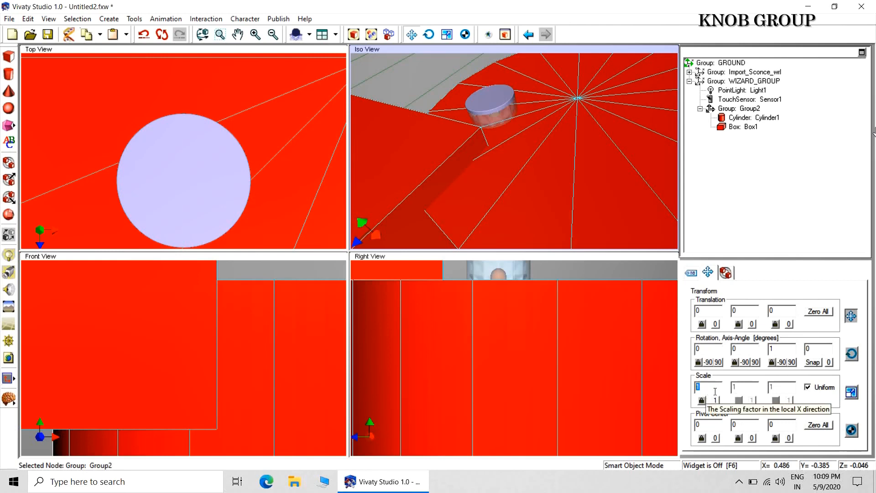
pyautogui.write('.4')
pyautogui.press('Return')
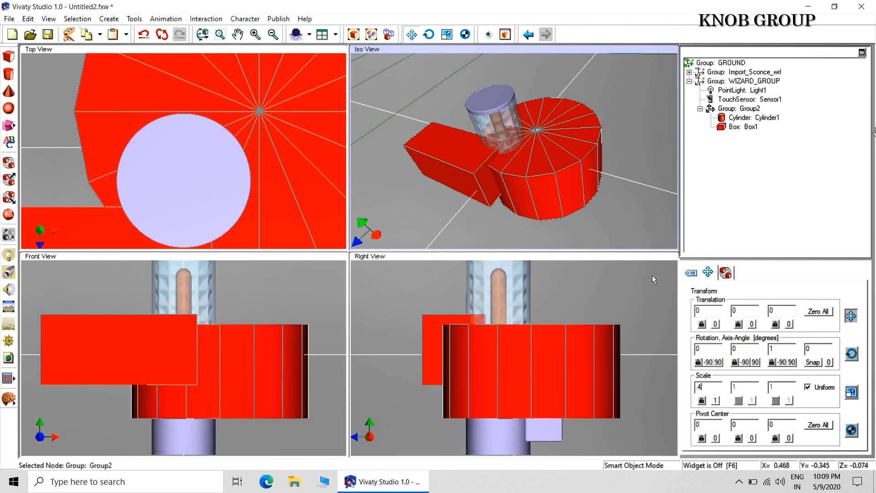
pyautogui.moveTo(703, 387); pyautogui.dragTo(698, 387)
pyautogui.write('05')
pyautogui.press('Return')
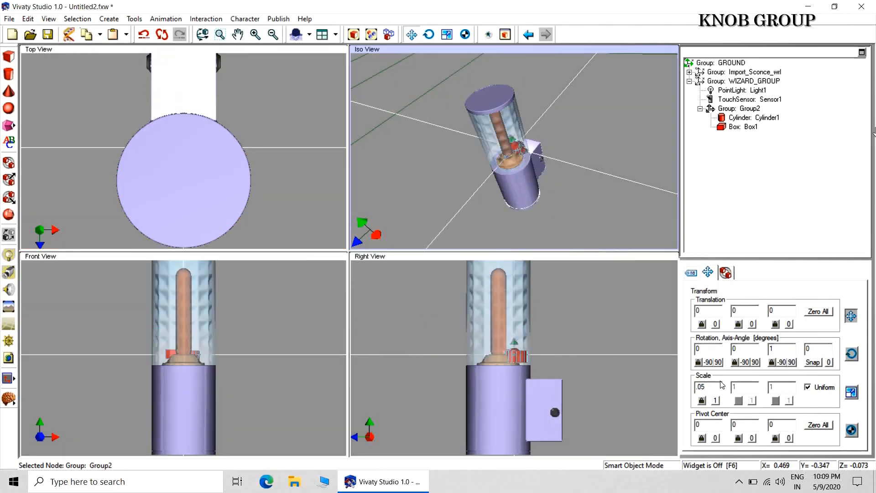
pyautogui.click(625, 212)
pyautogui.click(636, 192)
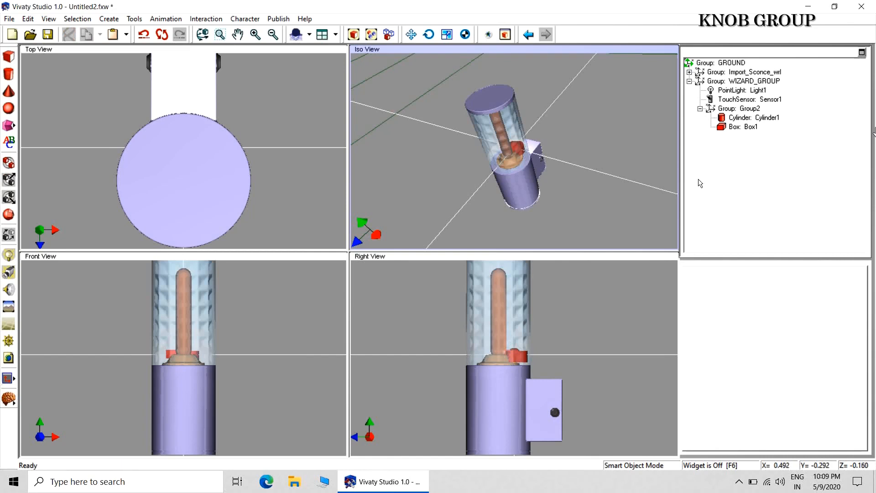
# Step: Move the cylinder-and-box group out of the sconce, to a translation of about 0.219, -0.177, -0.016
pyautogui.click(729, 111)
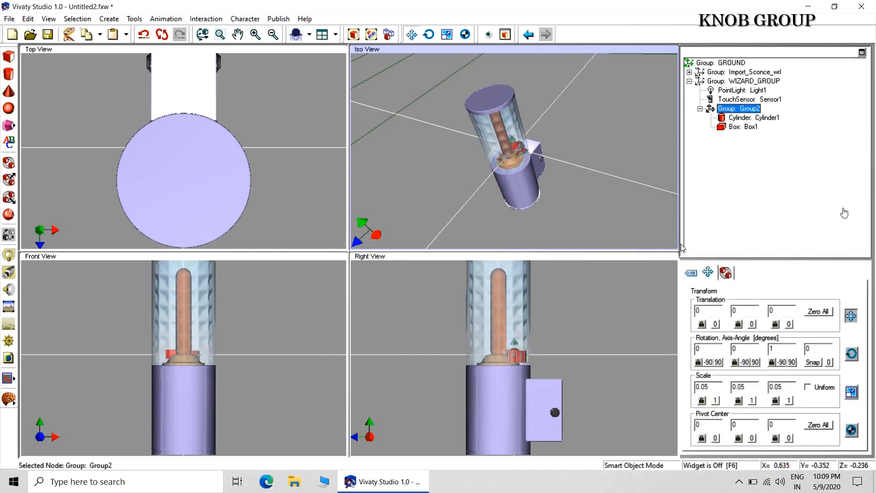
pyautogui.moveTo(594, 163); pyautogui.dragTo(641, 197)
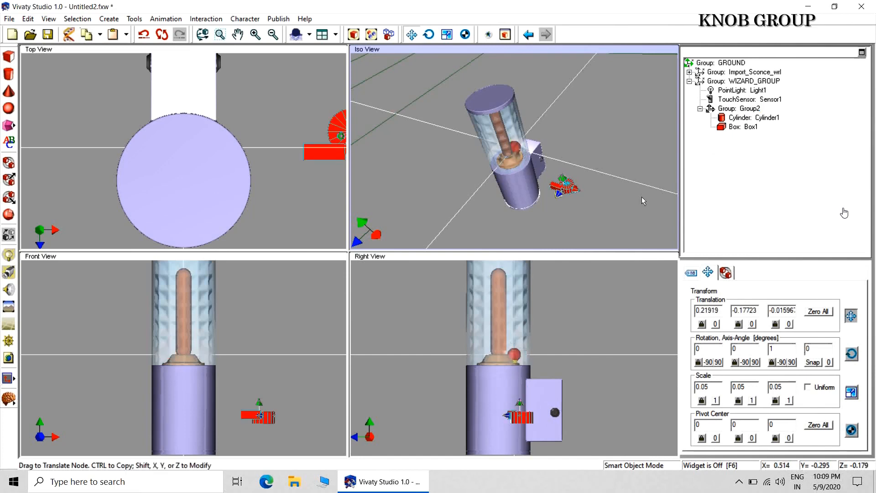
pyautogui.click(599, 202)
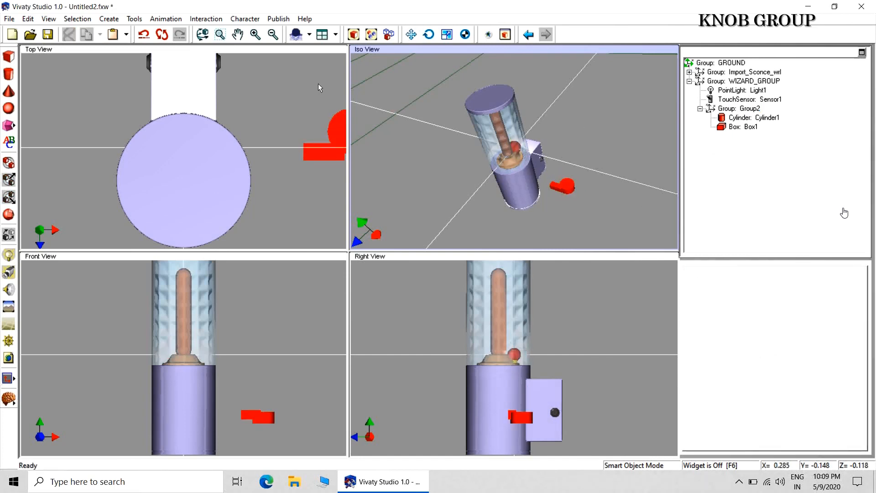
# Step: Move the box up against the front side of the cylinder, to a translation of about 0.336, 0.038, 0.504
pyautogui.click(223, 36)
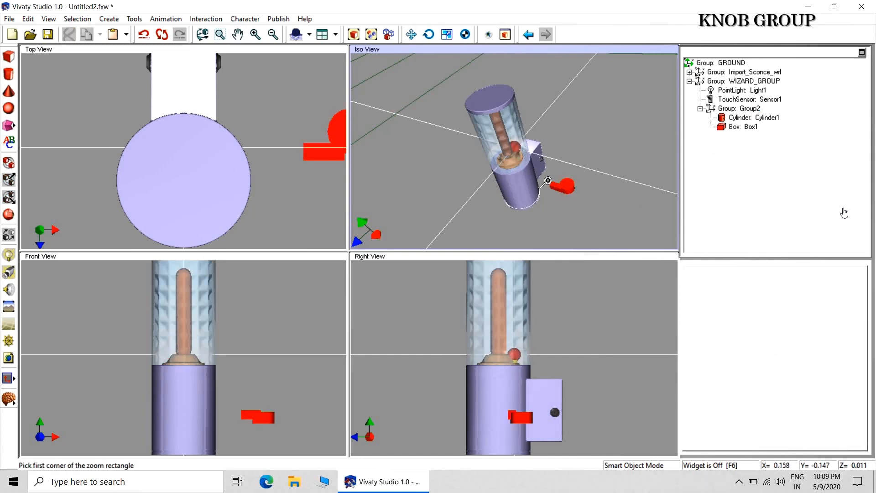
pyautogui.moveTo(545, 170); pyautogui.dragTo(594, 202)
pyautogui.click(513, 161)
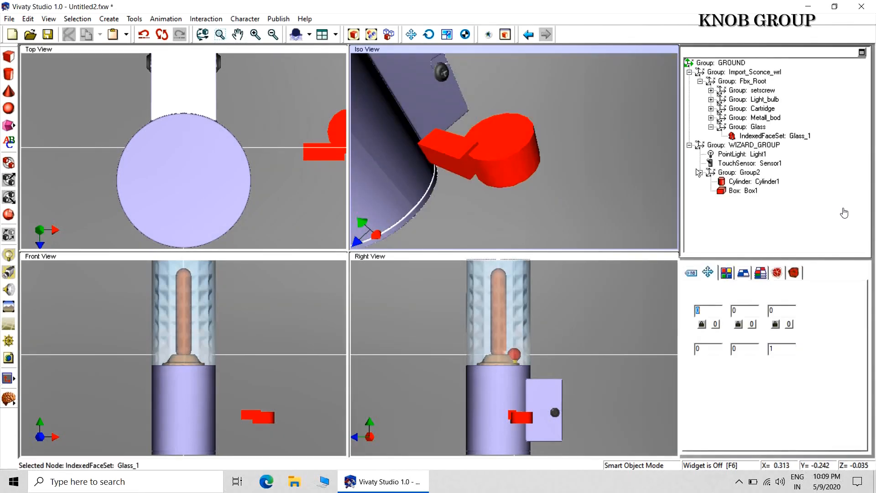
pyautogui.click(748, 193)
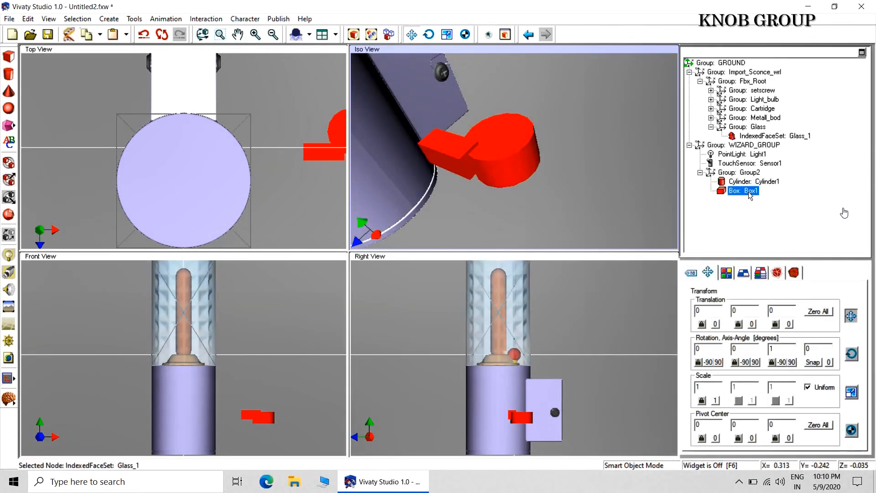
pyautogui.click(593, 193)
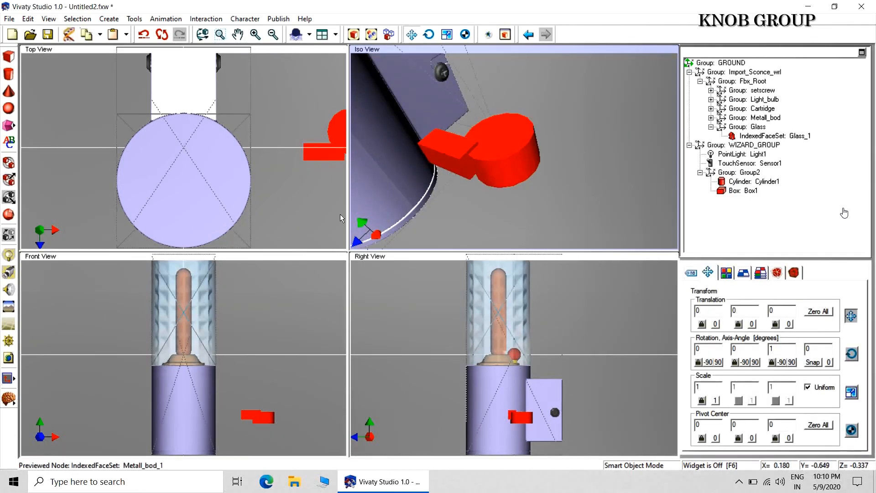
pyautogui.click(743, 192)
pyautogui.moveTo(302, 182); pyautogui.dragTo(329, 187)
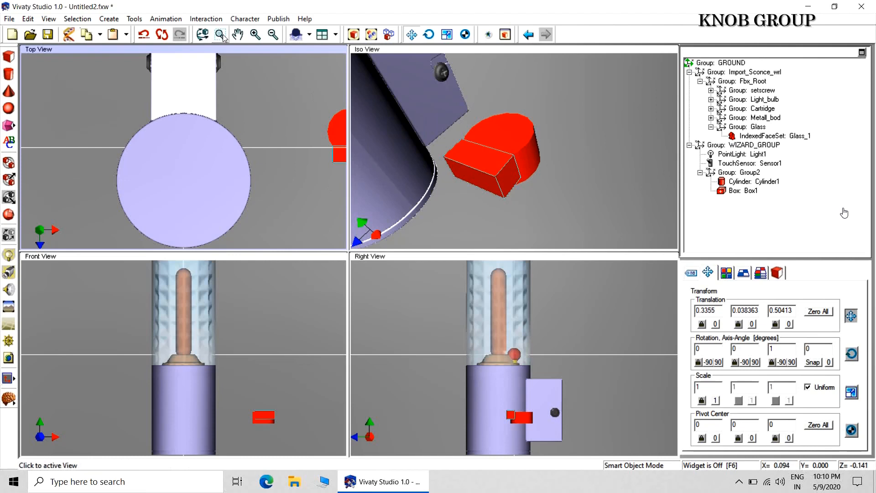
# Step: Apply the Shiny_Black material to the box
pyautogui.moveTo(237, 38); pyautogui.dragTo(265, 170)
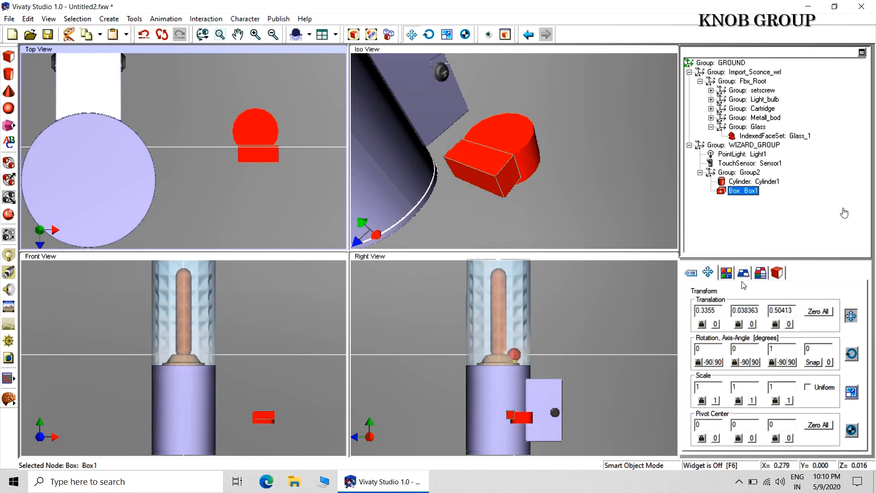
pyautogui.click(727, 273)
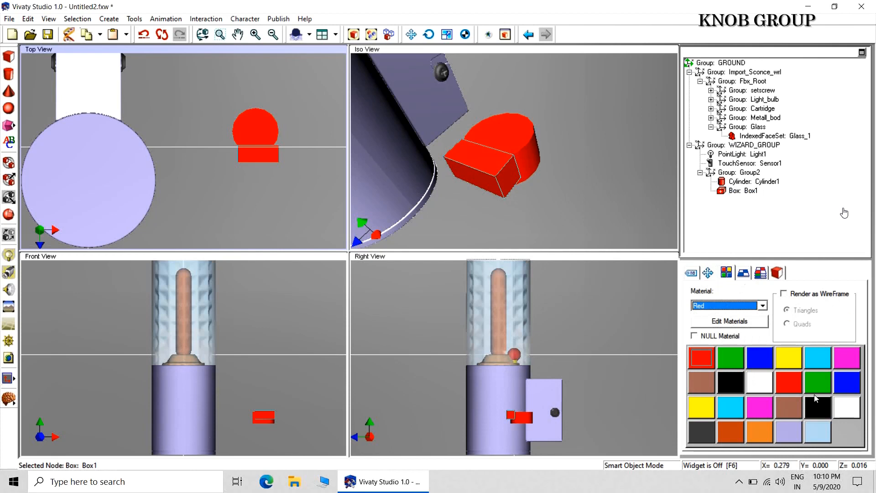
pyautogui.click(817, 406)
pyautogui.click(288, 171)
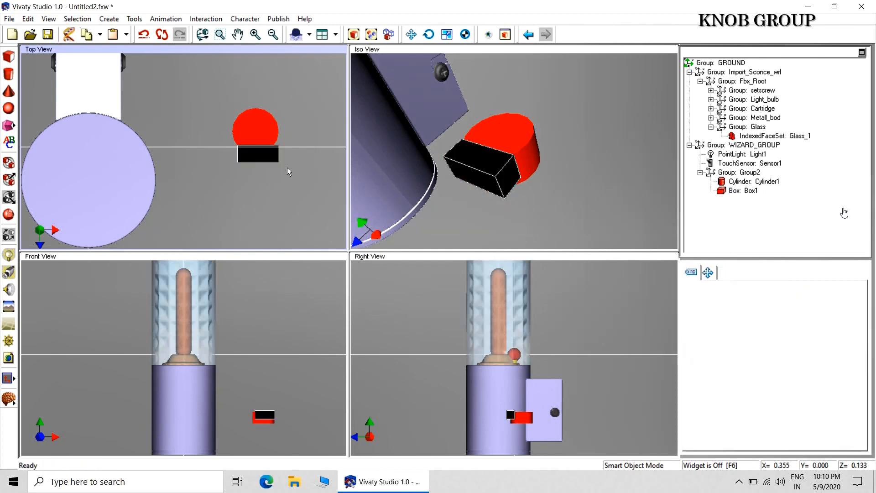
# Step: Centre the black box on the red cylinder as seen in the front view
pyautogui.click(219, 35)
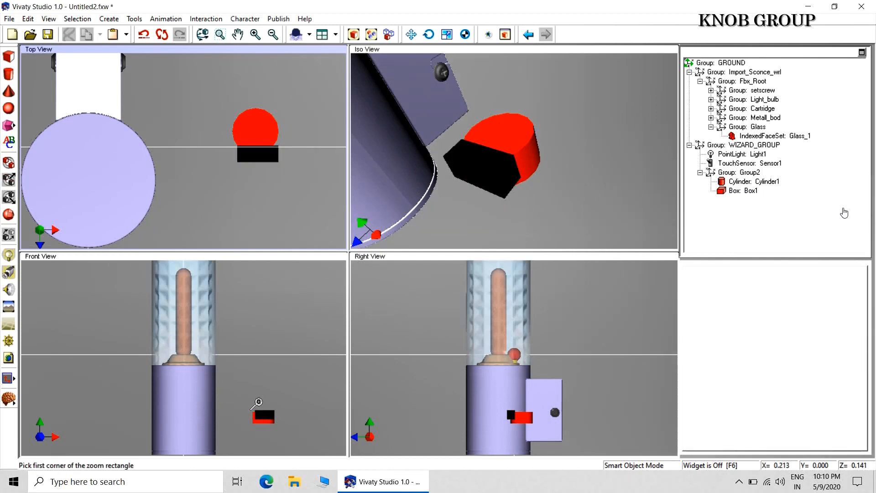
pyautogui.click(241, 399)
pyautogui.click(289, 439)
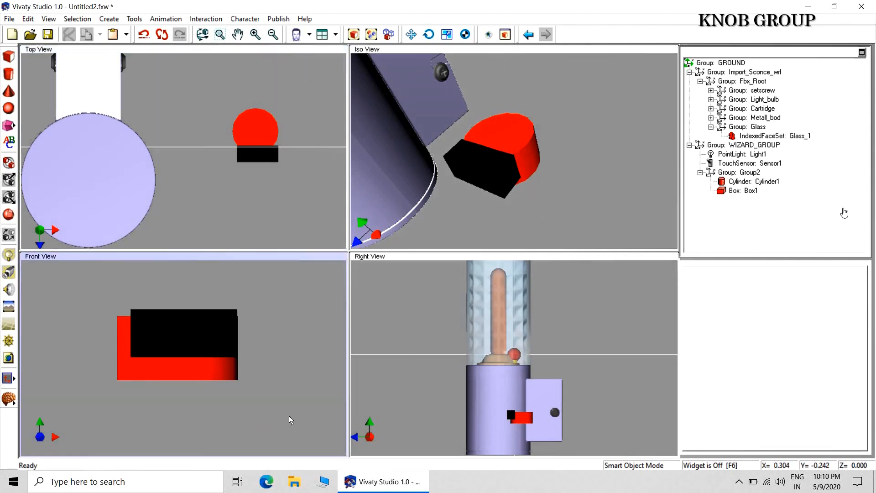
pyautogui.click(291, 368)
pyautogui.moveTo(265, 358); pyautogui.dragTo(264, 358)
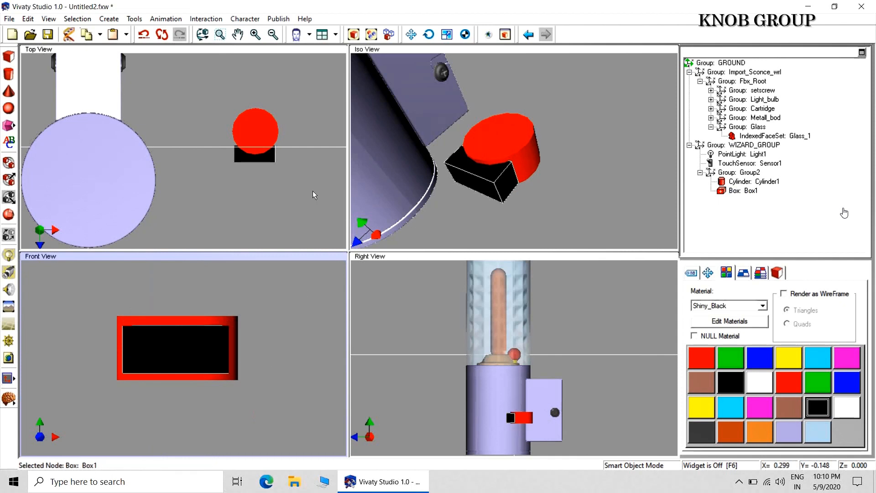
pyautogui.click(751, 182)
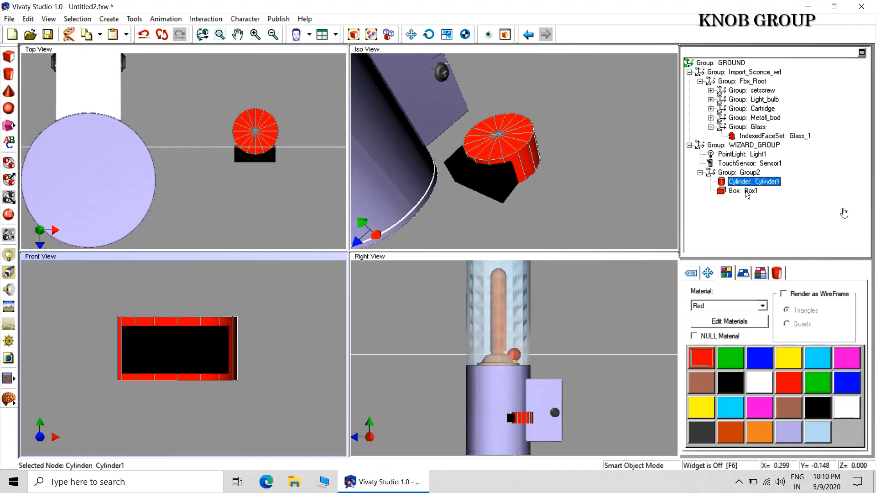
pyautogui.click(646, 199)
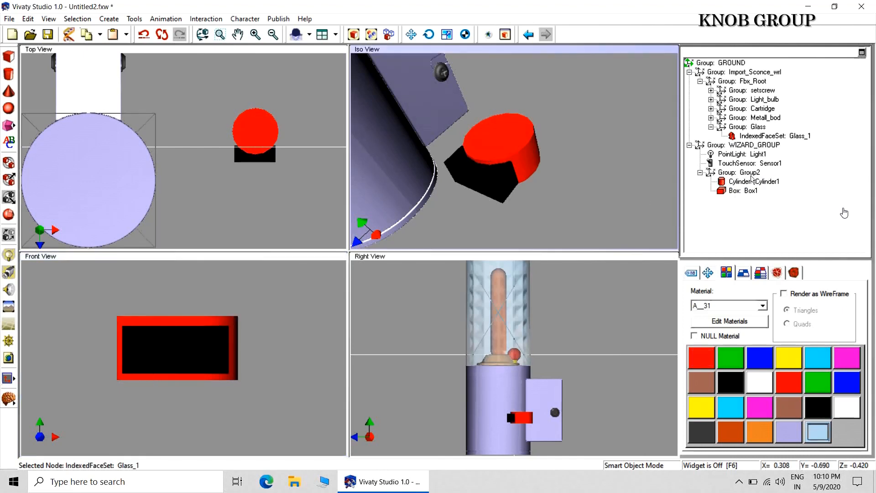
pyautogui.click(598, 204)
pyautogui.click(598, 204)
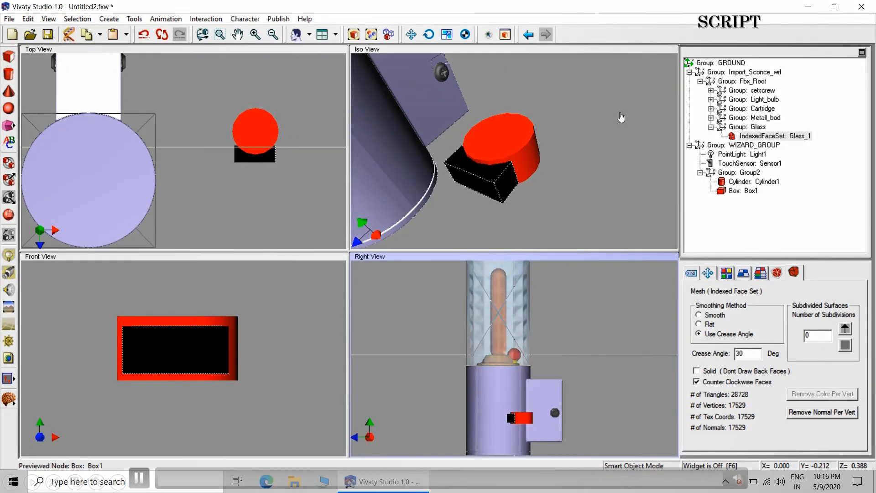
# Step: Add a Script node to the scene and name it SCRIPT_LIGHT1
pyautogui.click(15, 408)
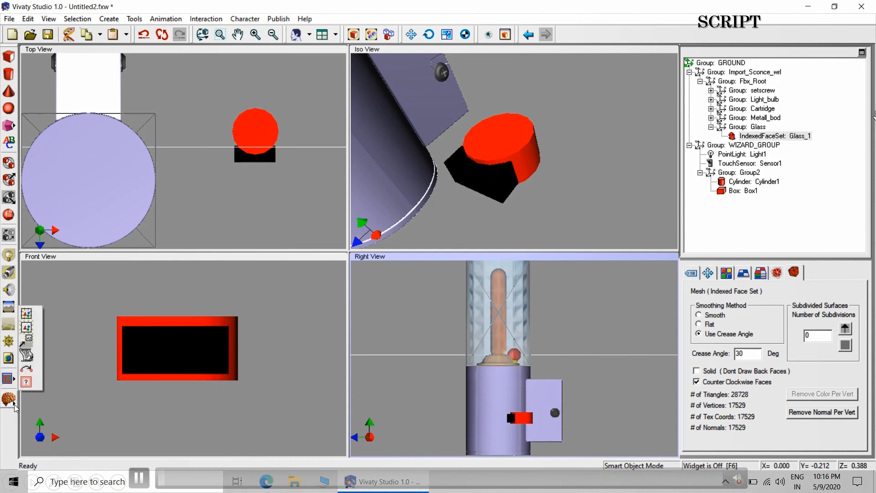
pyautogui.click(26, 361)
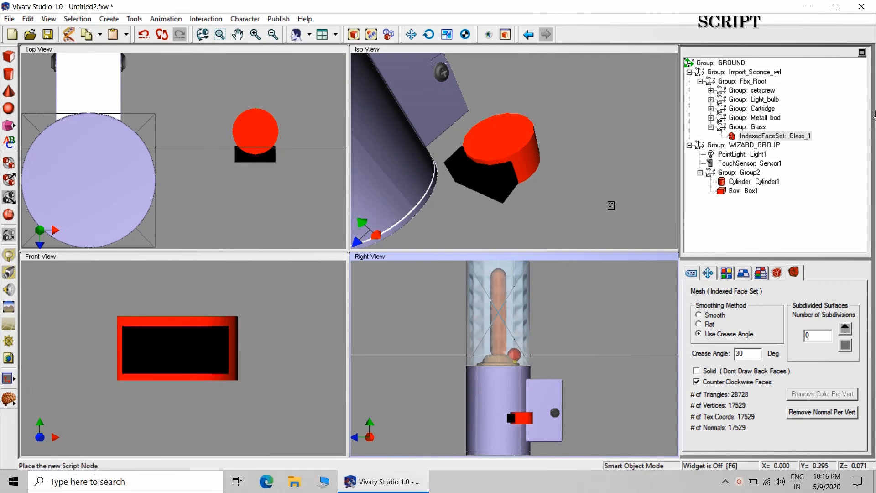
pyautogui.click(613, 202)
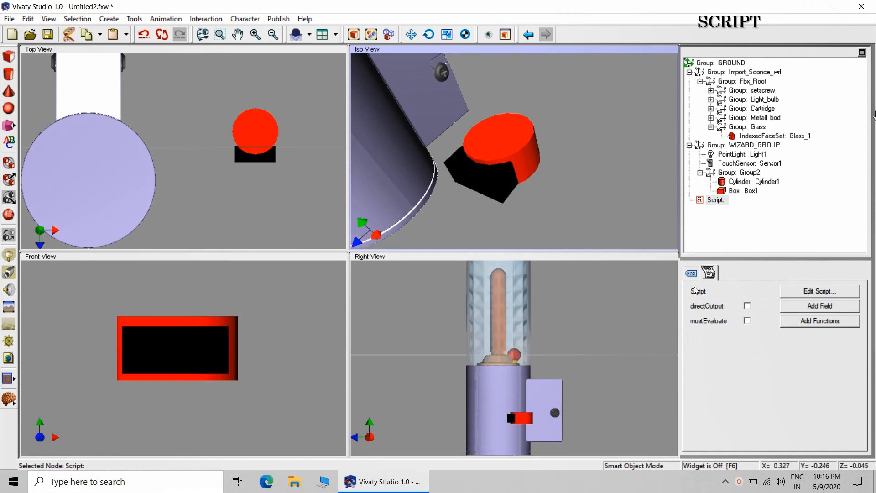
pyautogui.click(691, 273)
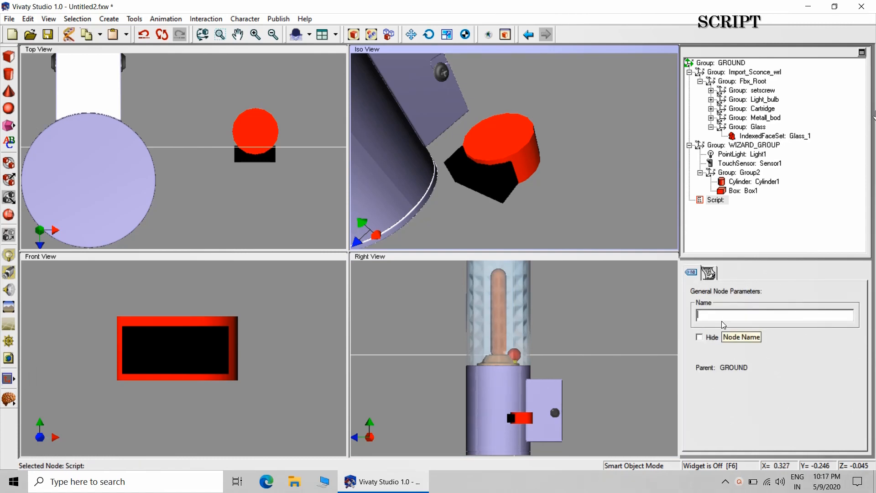
pyautogui.write('SCRIPT_LIGHT1')
pyautogui.press('Return')
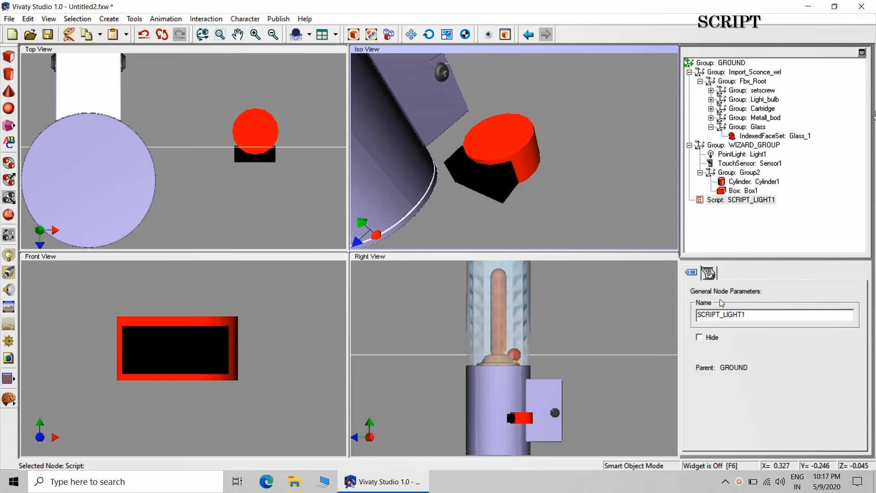
pyautogui.click(711, 275)
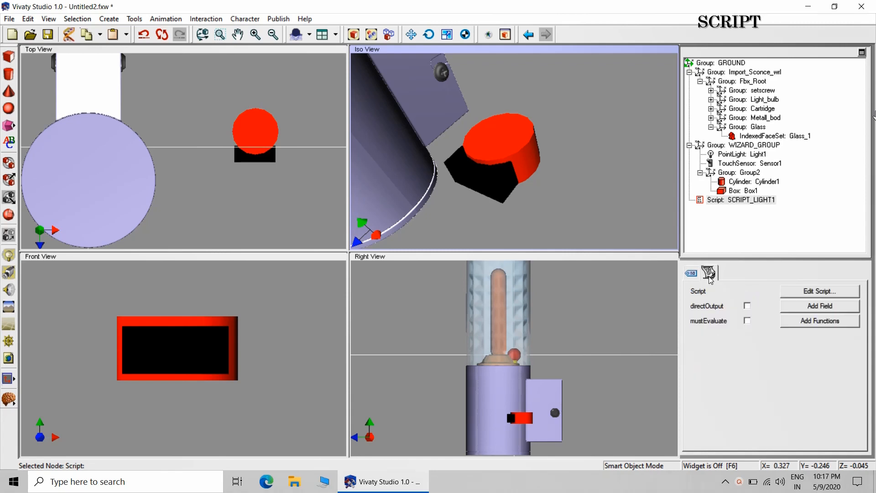
pyautogui.click(834, 293)
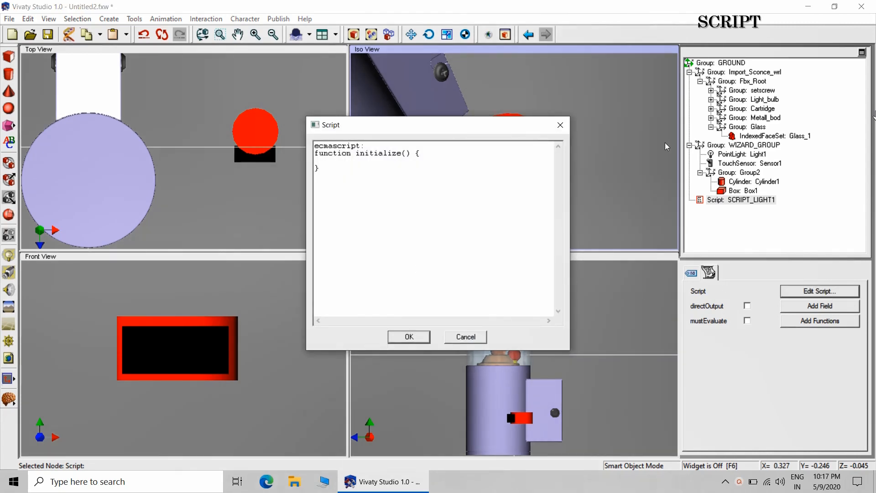
pyautogui.moveTo(317, 177); pyautogui.dragTo(298, 141)
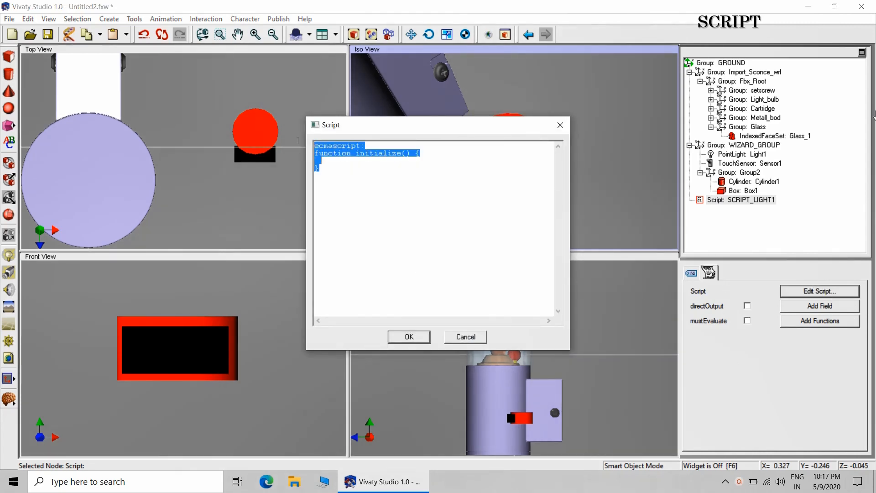
pyautogui.press('Delete')
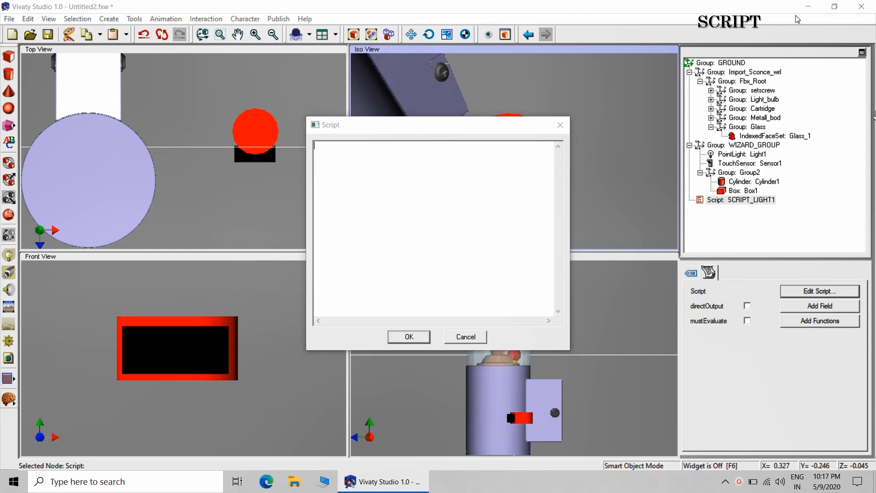
pyautogui.click(475, 342)
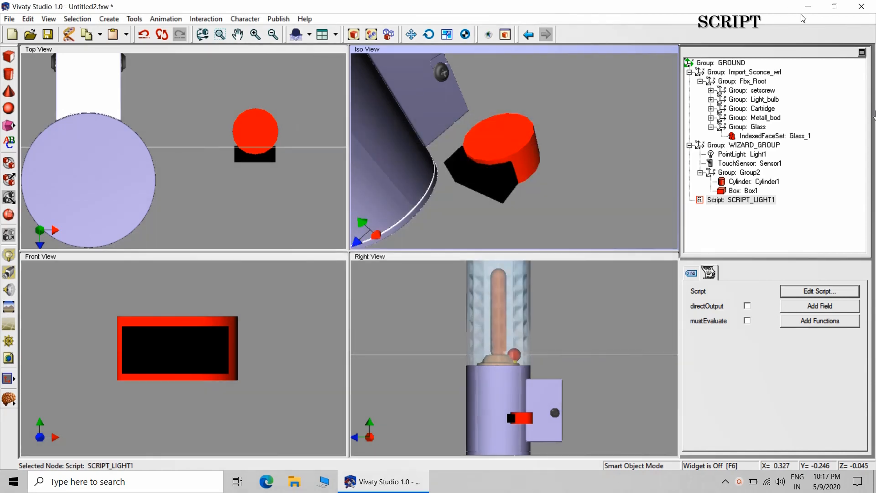
# Step: Copy the whole vrmlscript toggle function from the desktop file LANTERN_SCRIPT.txt in Notepad, close it and return to Vivaty Studio
pyautogui.click(808, 6)
pyautogui.doubleClick(103, 192)
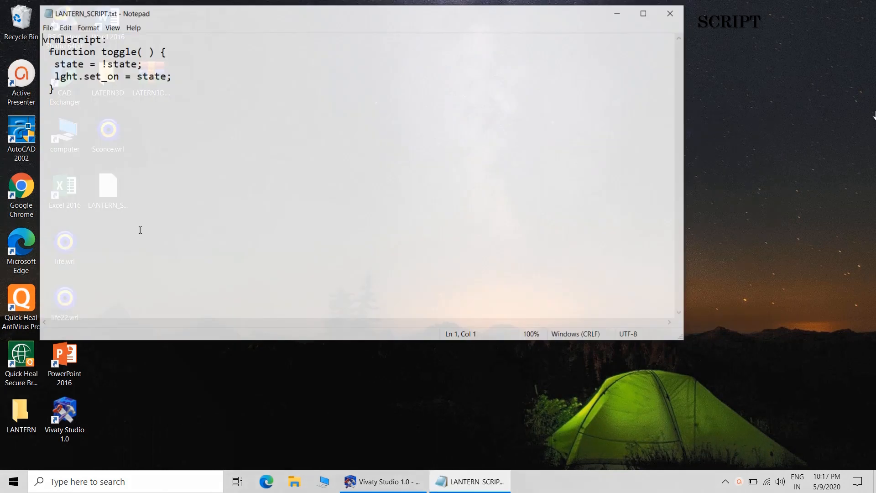
pyautogui.moveTo(71, 97); pyautogui.dragTo(41, 39)
pyautogui.rightClick(79, 49)
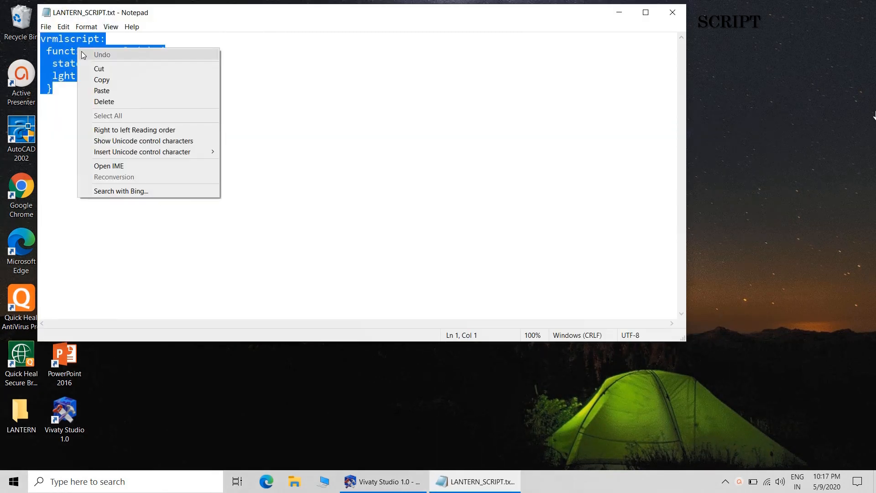
pyautogui.click(102, 80)
pyautogui.click(672, 12)
pyautogui.click(385, 482)
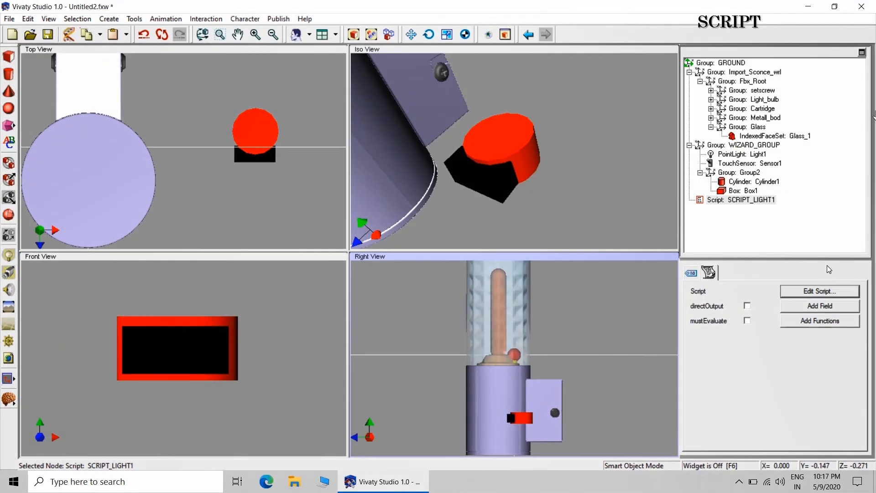
# Step: Replace the default code of the SCRIPT_LIGHT1 node with the copied vrmlscript toggle function
pyautogui.click(820, 291)
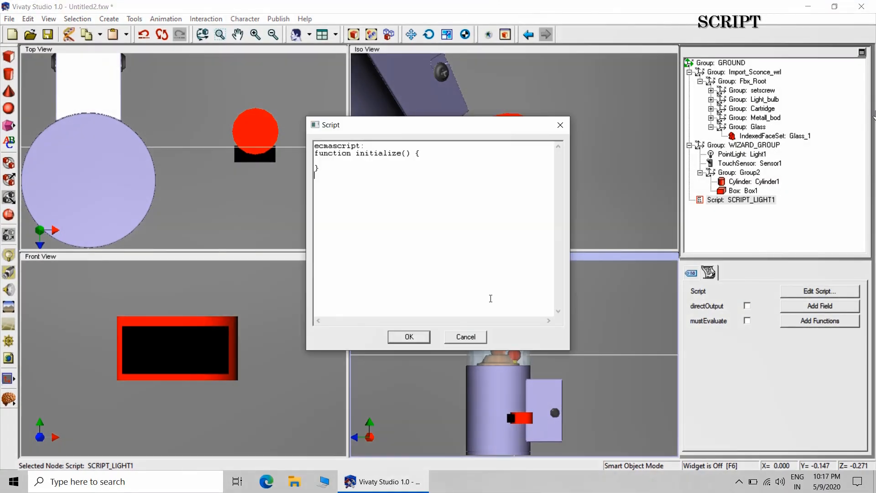
pyautogui.moveTo(338, 189); pyautogui.dragTo(315, 145)
pyautogui.rightClick(324, 147)
pyautogui.click(352, 198)
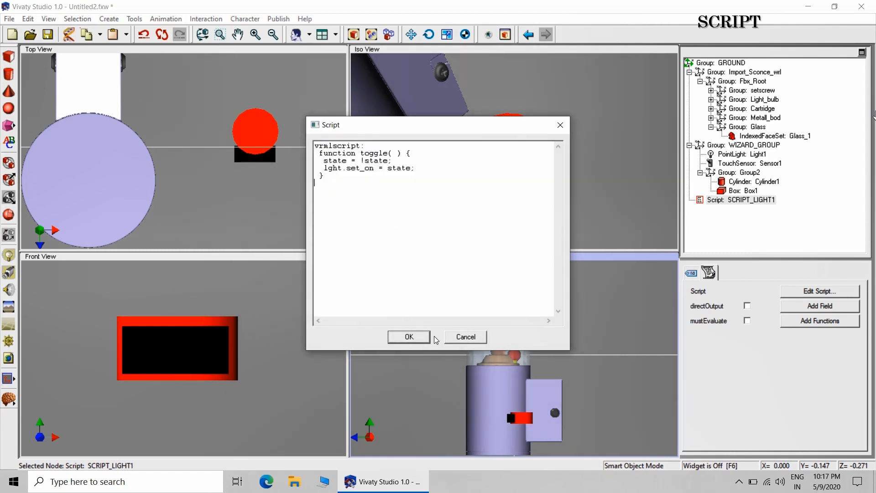
pyautogui.click(410, 338)
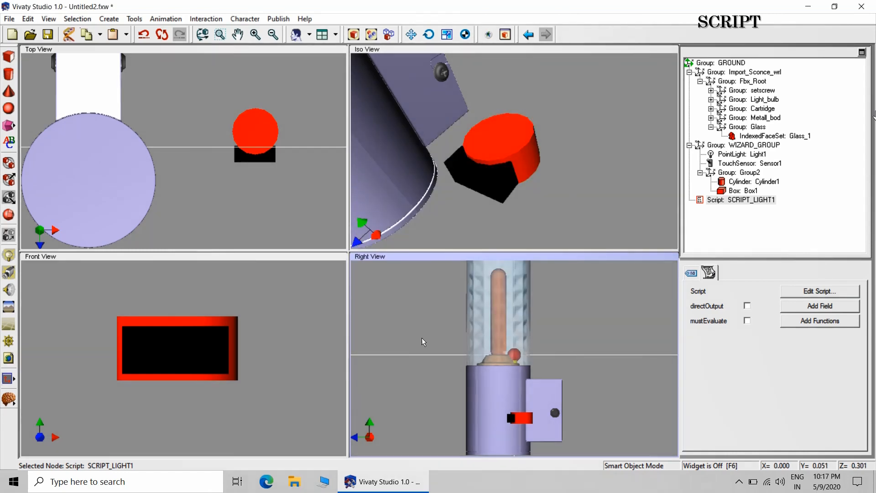
# Step: Add three fields to the SCRIPT_LIGHT1 node and name the first one LIGHT
pyautogui.click(821, 307)
pyautogui.click(821, 307)
pyautogui.click(821, 307)
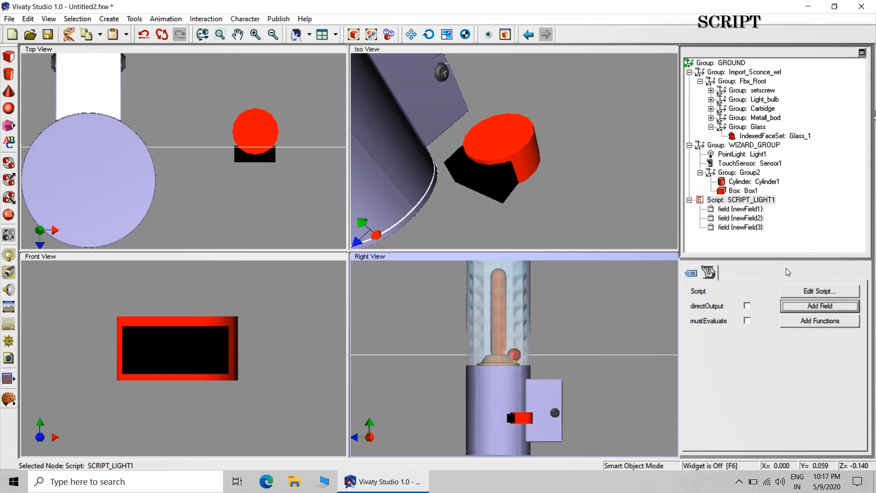
pyautogui.click(734, 210)
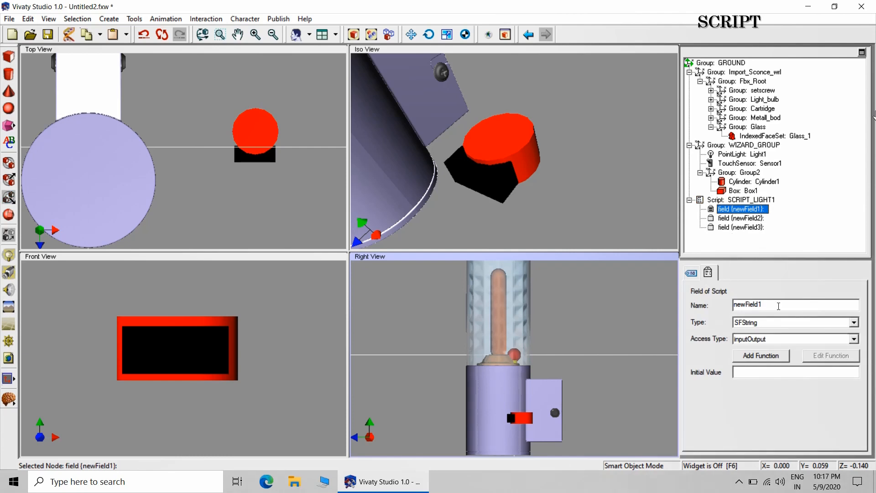
pyautogui.moveTo(780, 305); pyautogui.dragTo(683, 305)
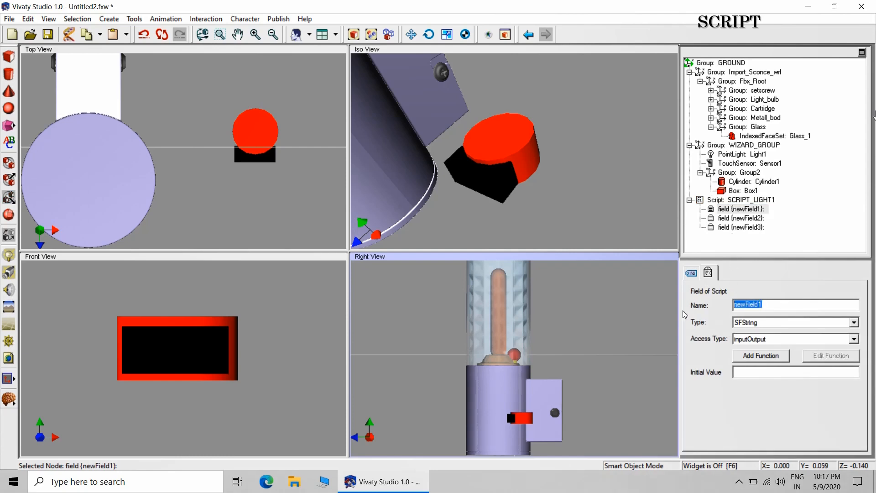
pyautogui.write('LIGHT')
# Step: Rename the script's second field as STATE and its third field as TOGGLE
pyautogui.click(734, 220)
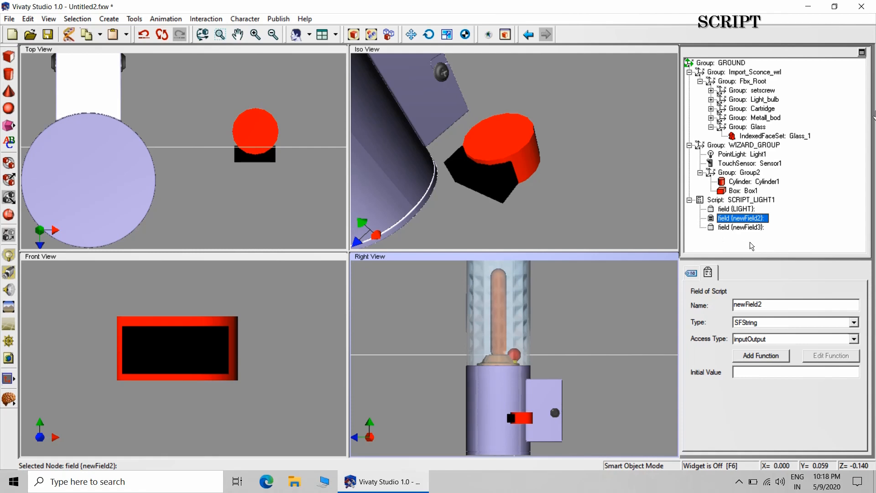
pyautogui.moveTo(766, 305); pyautogui.dragTo(701, 304)
pyautogui.write('STATE')
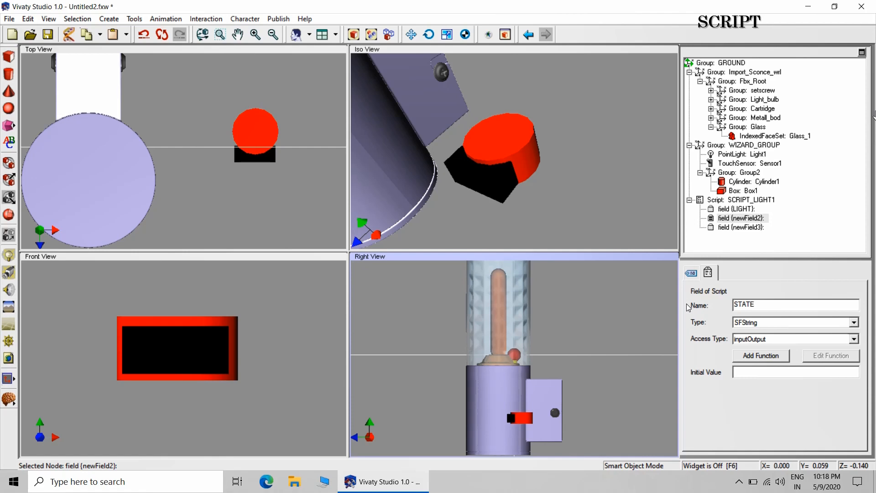
pyautogui.click(759, 227)
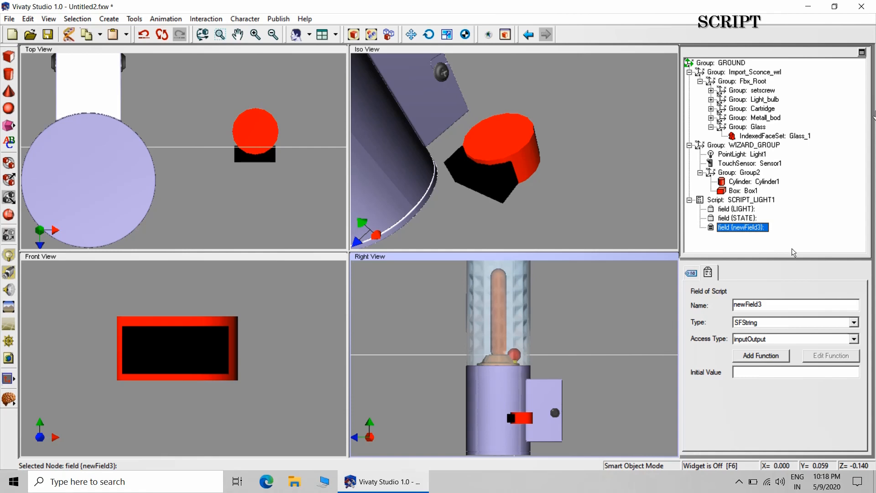
pyautogui.moveTo(771, 305); pyautogui.dragTo(669, 306)
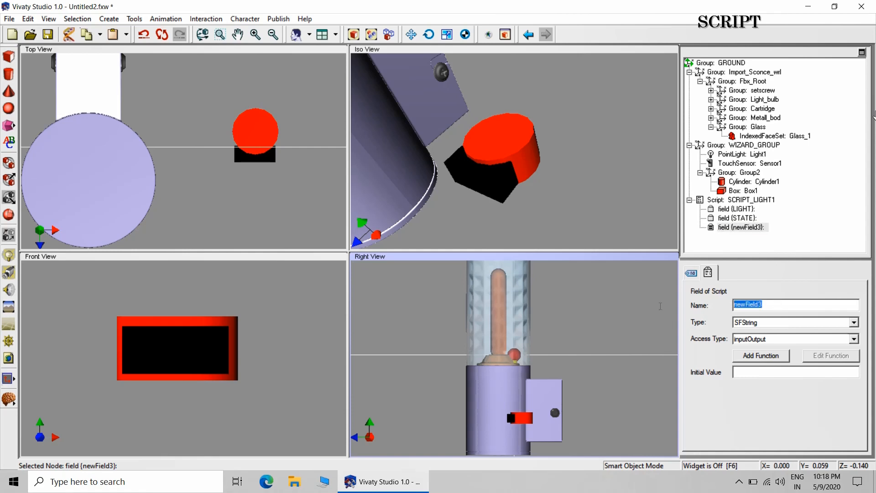
pyautogui.write('TOGGLE')
pyautogui.click(823, 207)
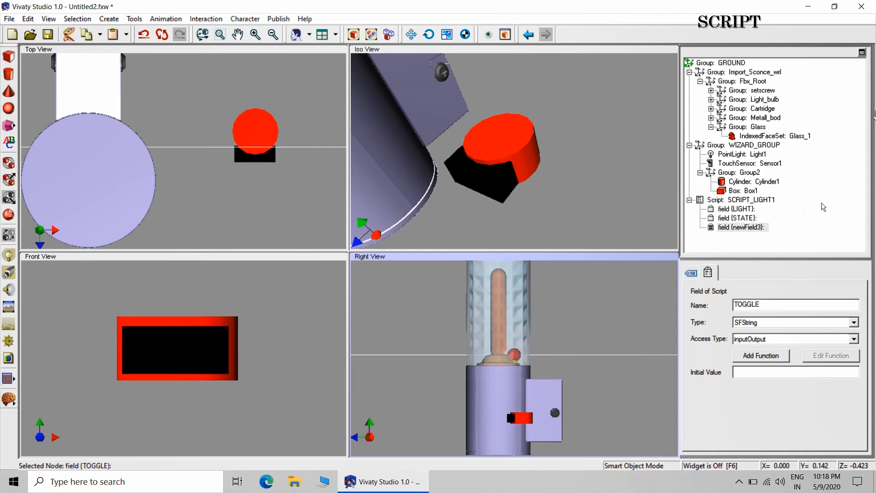
pyautogui.click(629, 223)
# Step: Set the LIGHT field's type to SFNode and its access type to initializeOnly
pyautogui.click(744, 210)
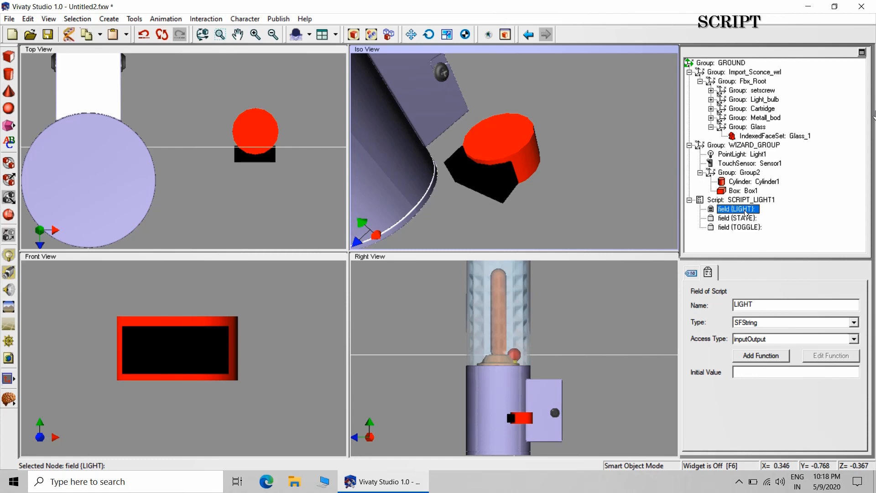
pyautogui.click(776, 323)
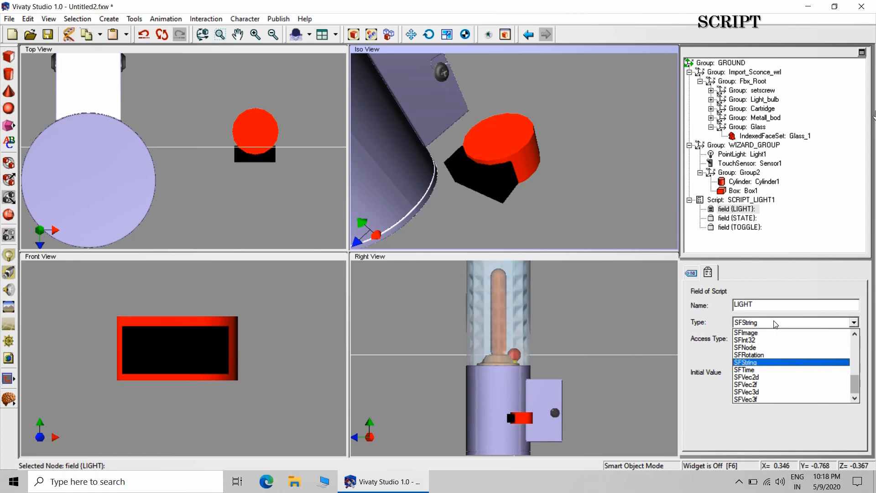
pyautogui.click(758, 347)
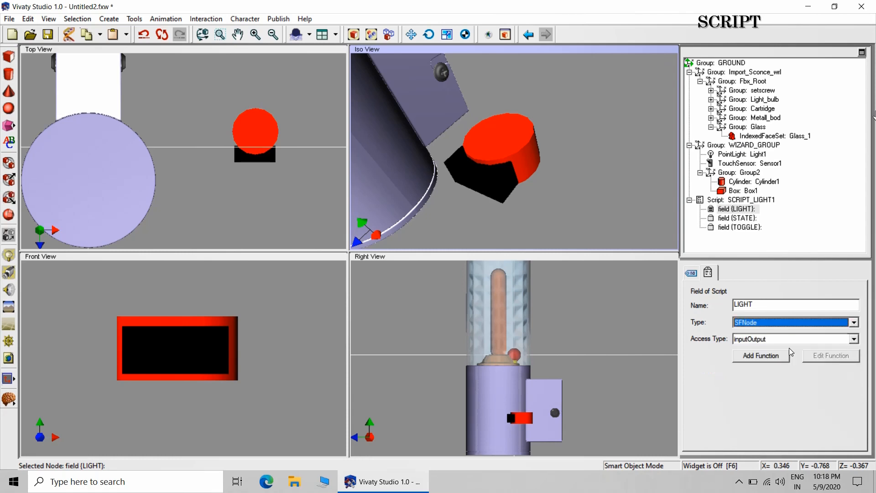
pyautogui.click(780, 340)
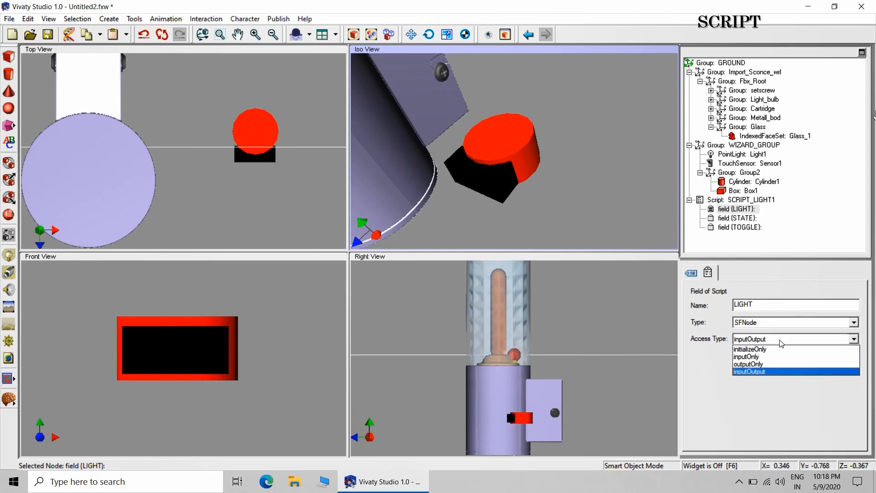
pyautogui.click(774, 349)
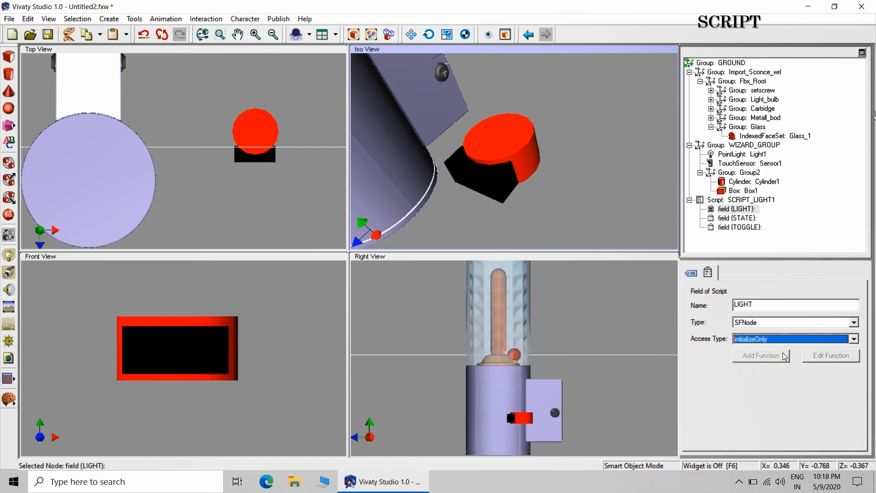
# Step: Set the STATE field's type to SFBool and its access type to initializeOnly
pyautogui.click(738, 219)
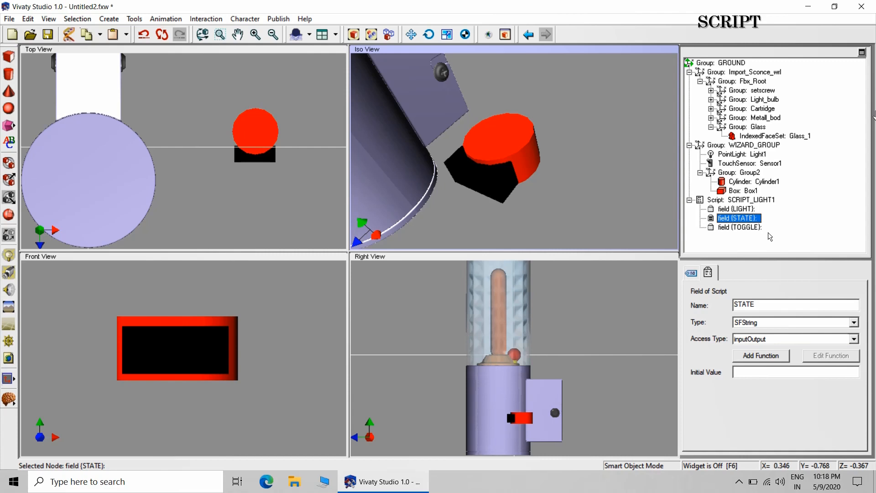
pyautogui.click(773, 325)
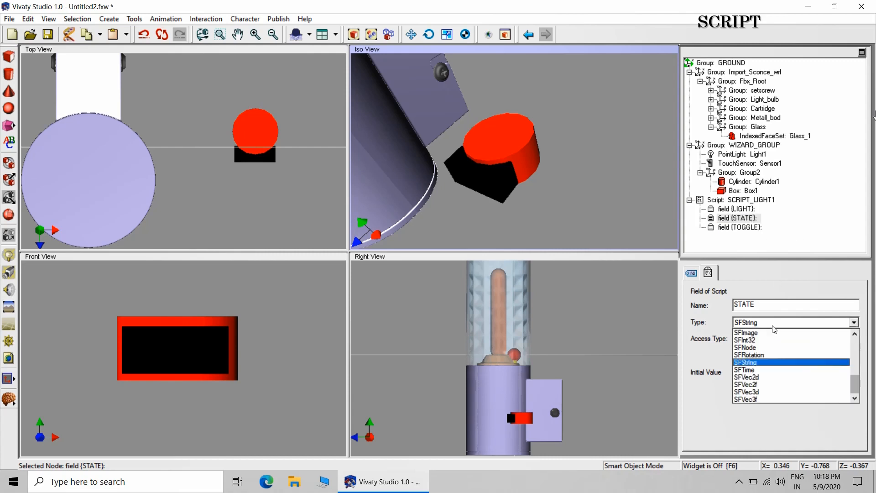
pyautogui.moveTo(857, 386); pyautogui.dragTo(862, 374)
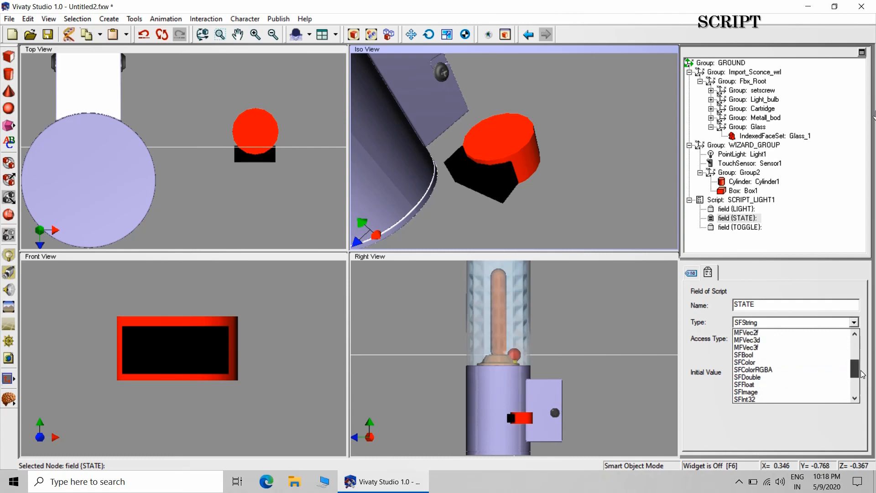
pyautogui.click(776, 356)
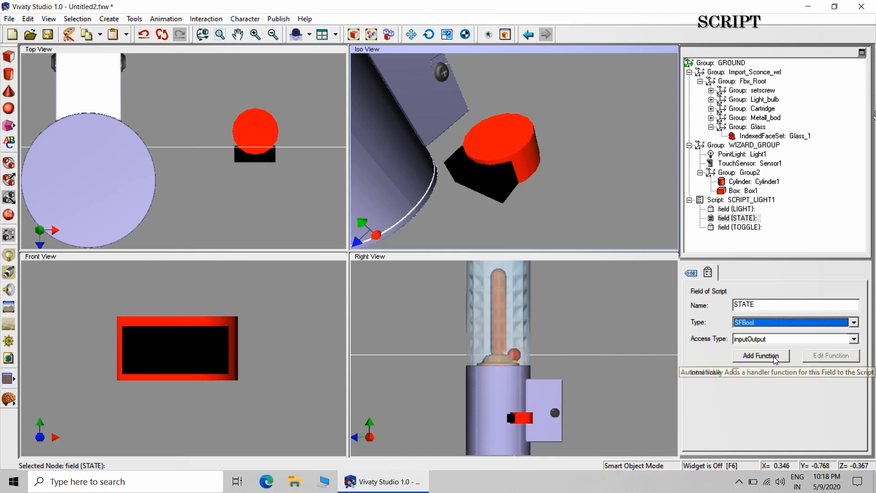
pyautogui.click(778, 340)
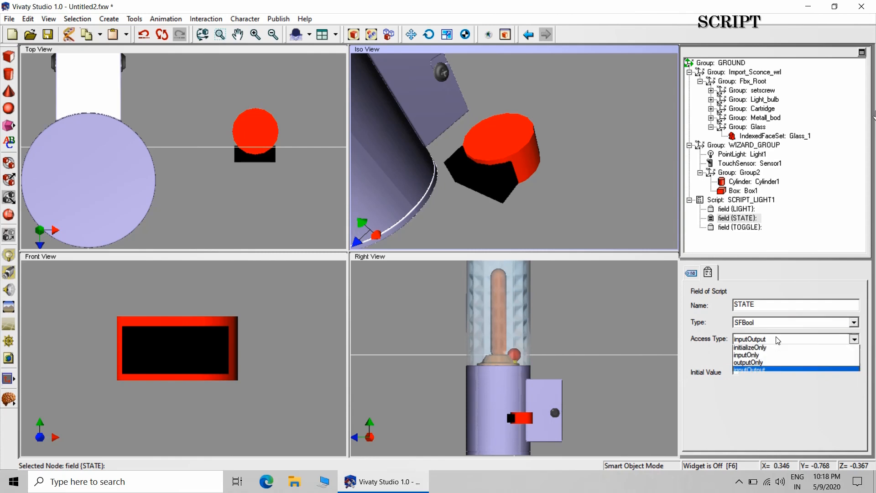
pyautogui.click(768, 347)
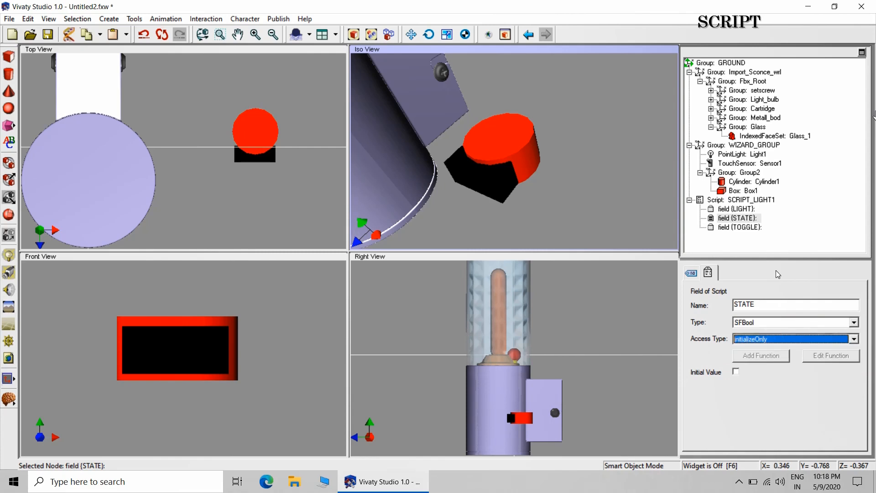
# Step: Set the TOGGLE field's type to SFTime and its access type to inputOnly
pyautogui.click(738, 227)
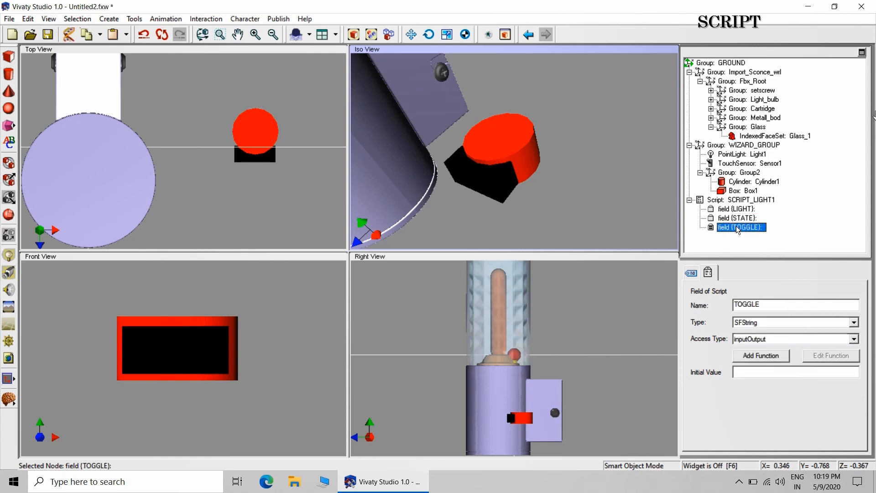
pyautogui.click(736, 219)
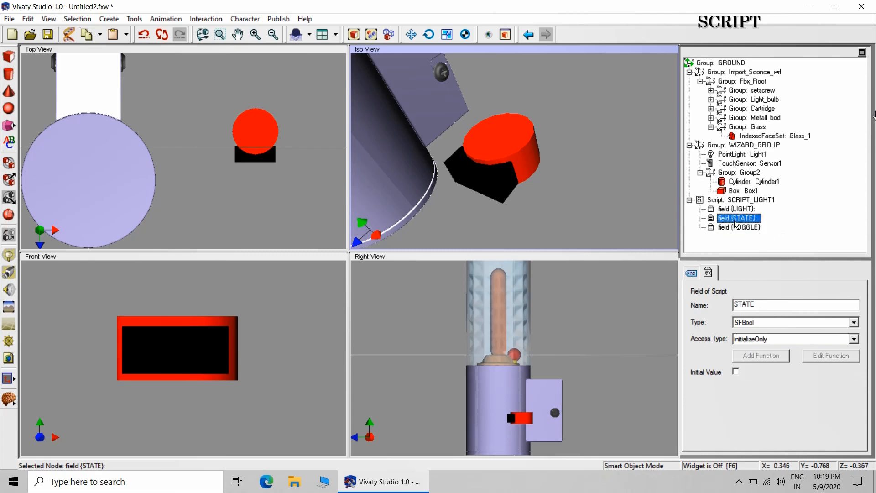
pyautogui.click(736, 209)
pyautogui.click(736, 218)
pyautogui.click(735, 230)
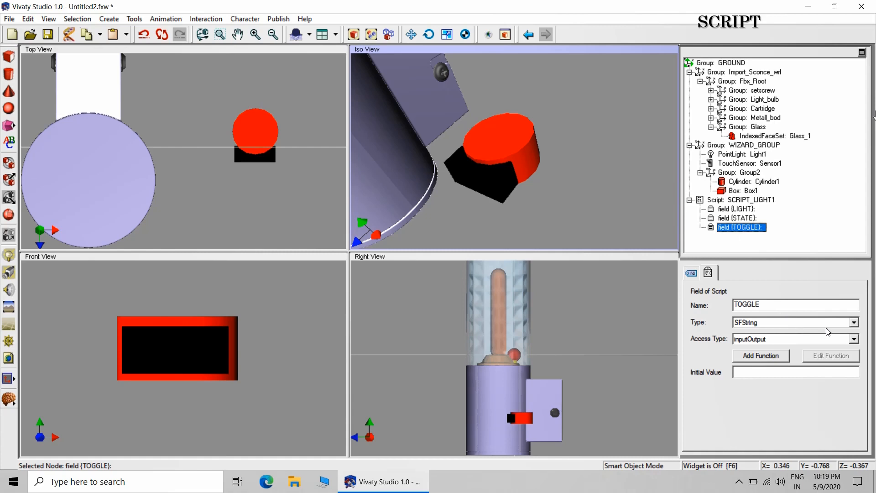
pyautogui.click(853, 323)
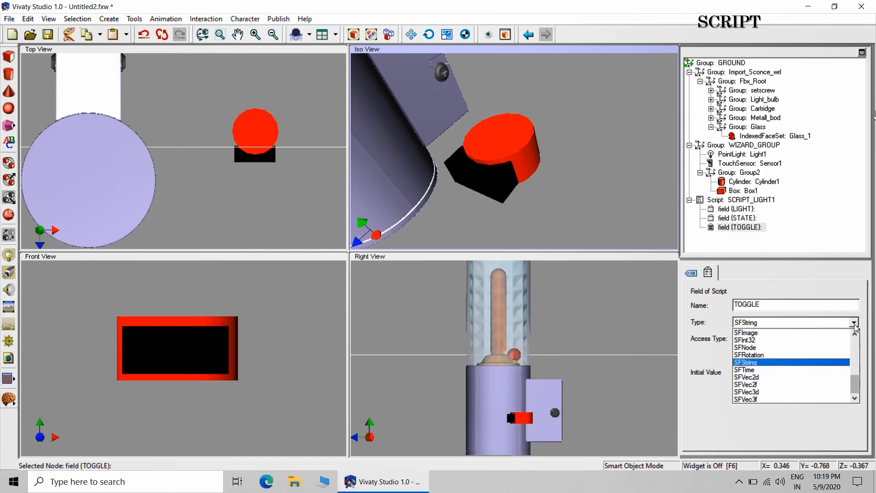
pyautogui.moveTo(858, 388)
pyautogui.mouseDown()
pyautogui.moveTo(858, 365)
pyautogui.moveTo(858, 379)
pyautogui.mouseUp()
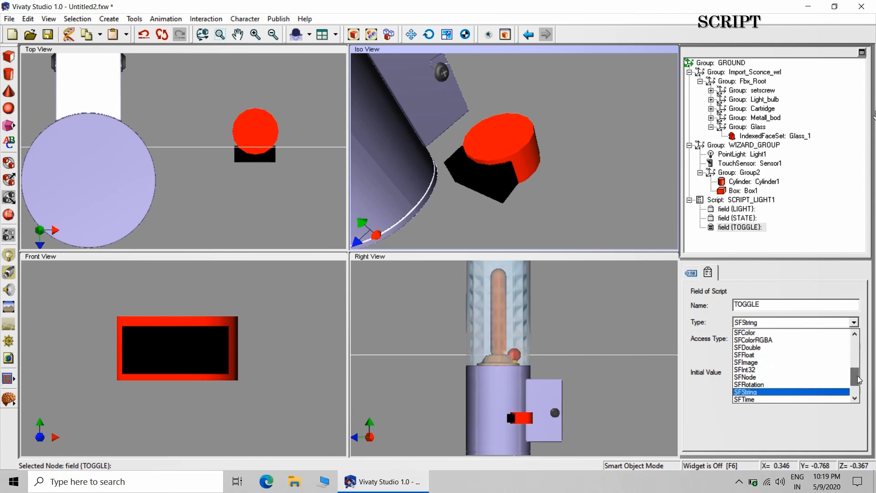
pyautogui.moveTo(859, 380)
pyautogui.mouseDown()
pyautogui.moveTo(860, 356)
pyautogui.moveTo(862, 391)
pyautogui.mouseUp()
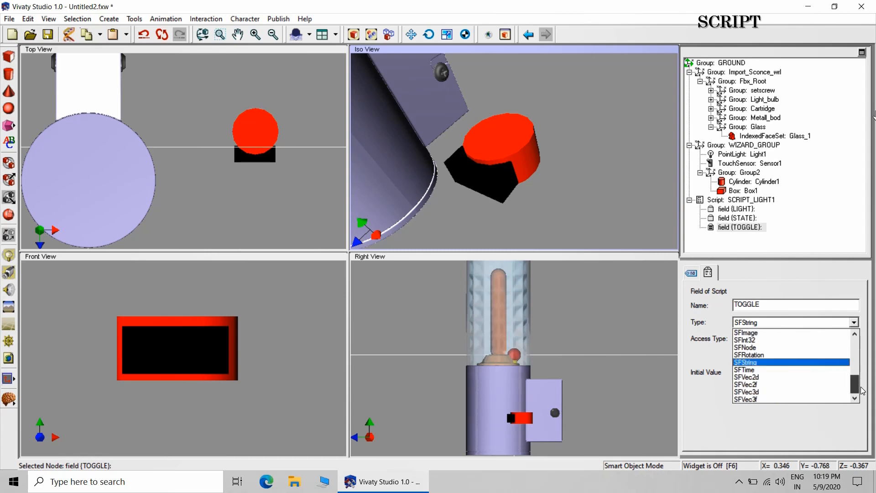
pyautogui.click(784, 369)
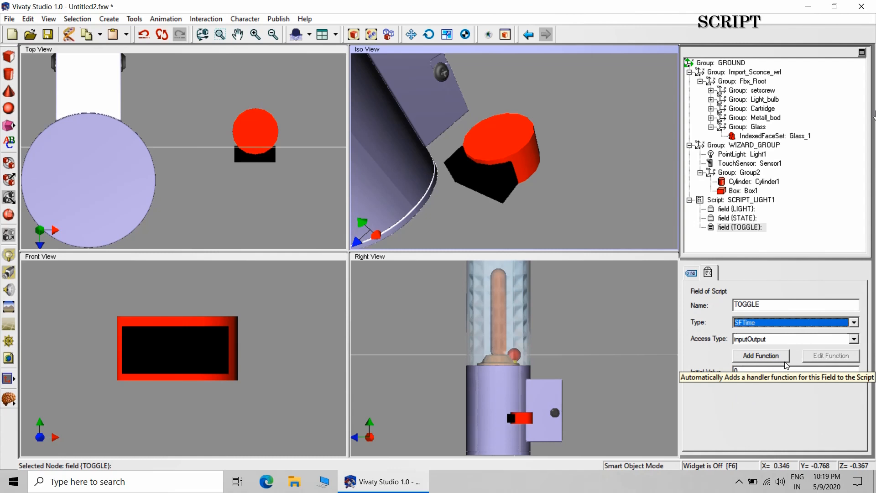
pyautogui.click(770, 343)
pyautogui.click(757, 356)
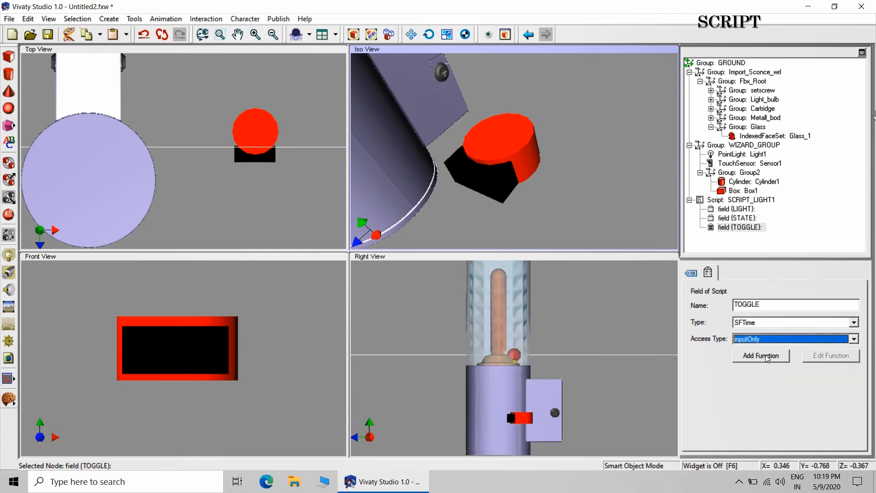
# Step: Check the type and access settings of the script's TOGGLE, STATE and LIGHT fields
pyautogui.click(628, 213)
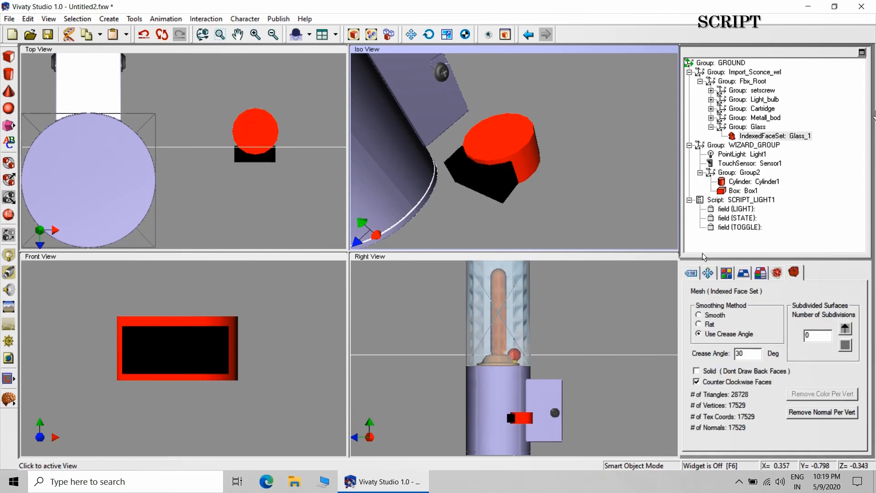
pyautogui.click(739, 228)
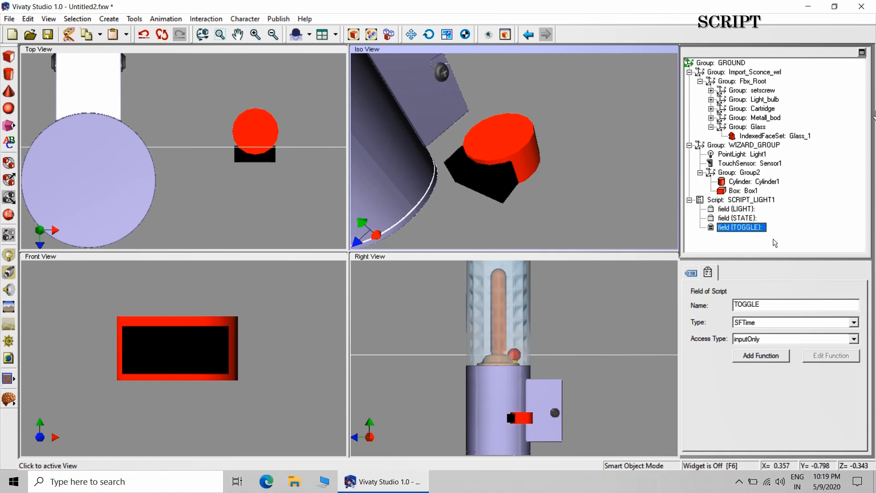
pyautogui.click(746, 219)
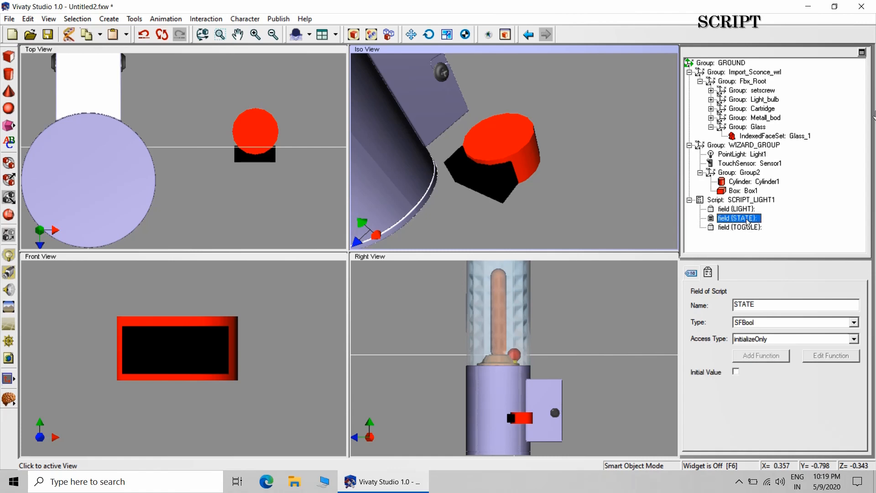
pyautogui.click(742, 209)
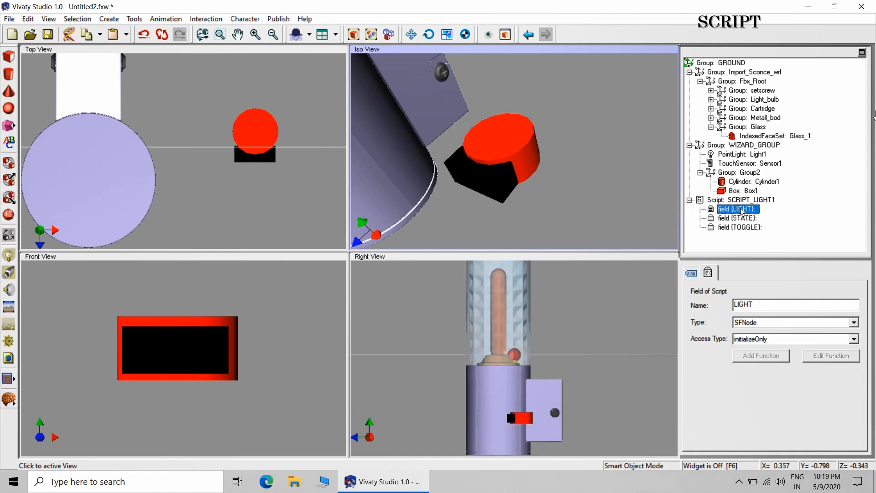
pyautogui.click(663, 215)
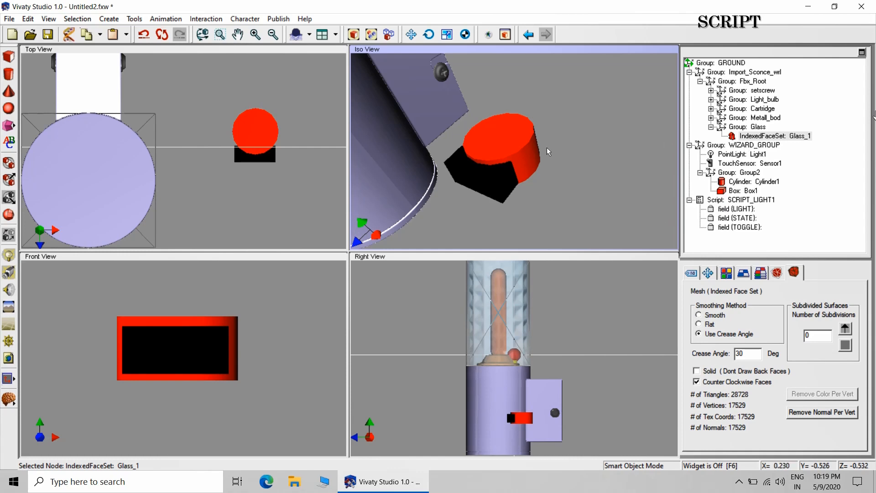
pyautogui.click(291, 161)
pyautogui.click(733, 201)
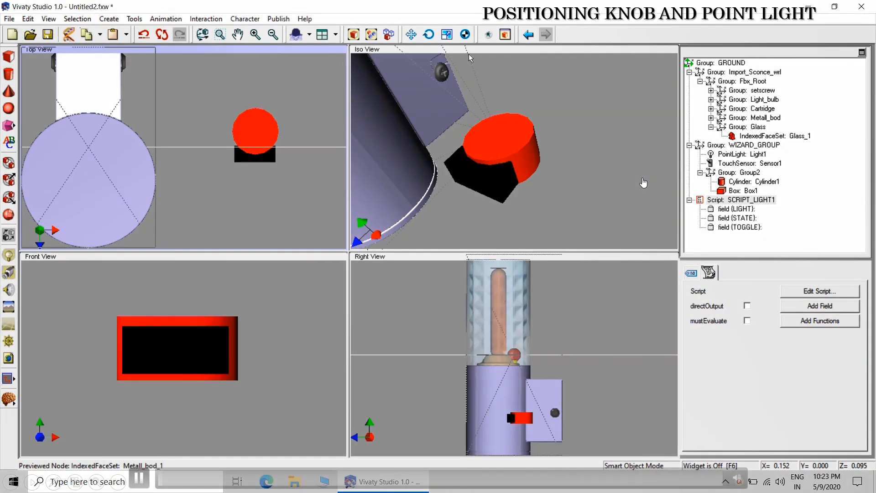
# Step: Move the Group2 knob from beside the sconce to the front of its metal body, centred on the cylinder
pyautogui.click(523, 50)
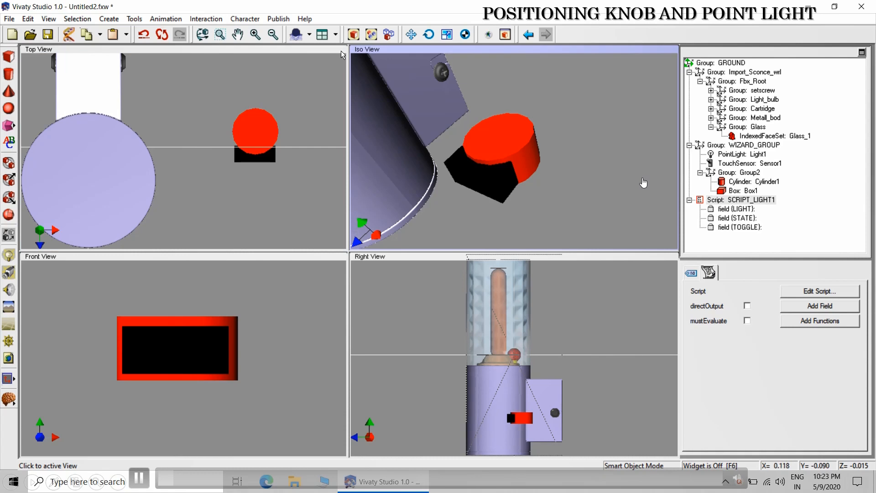
pyautogui.click(358, 37)
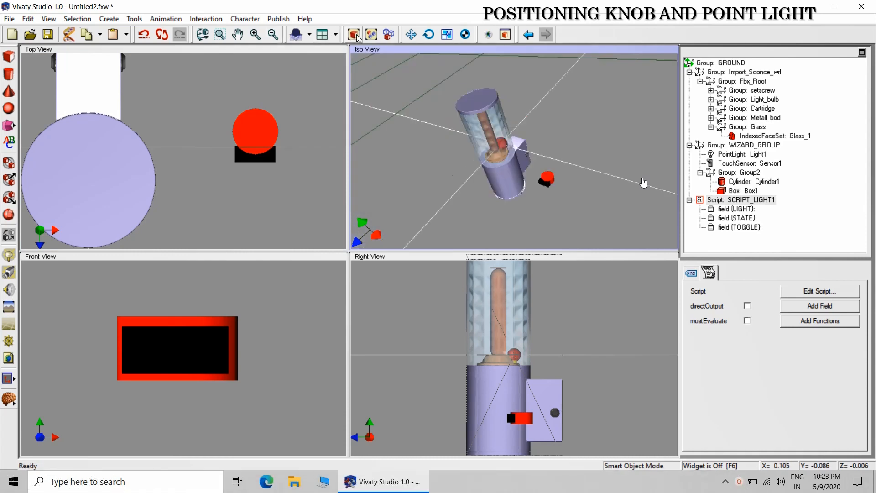
pyautogui.click(200, 51)
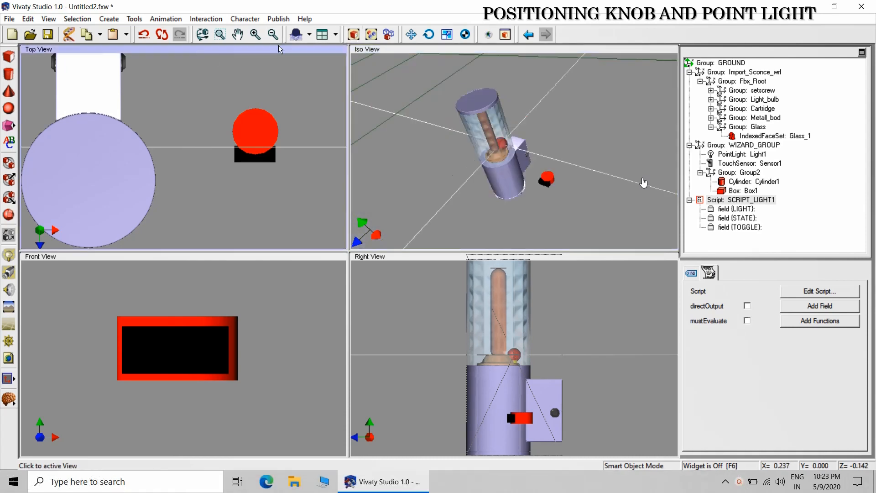
pyautogui.click(352, 39)
pyautogui.click(269, 256)
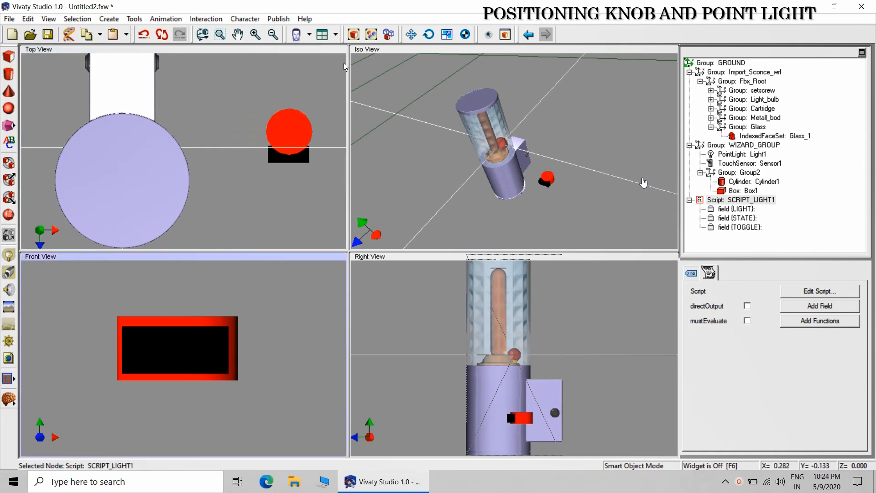
pyautogui.click(353, 38)
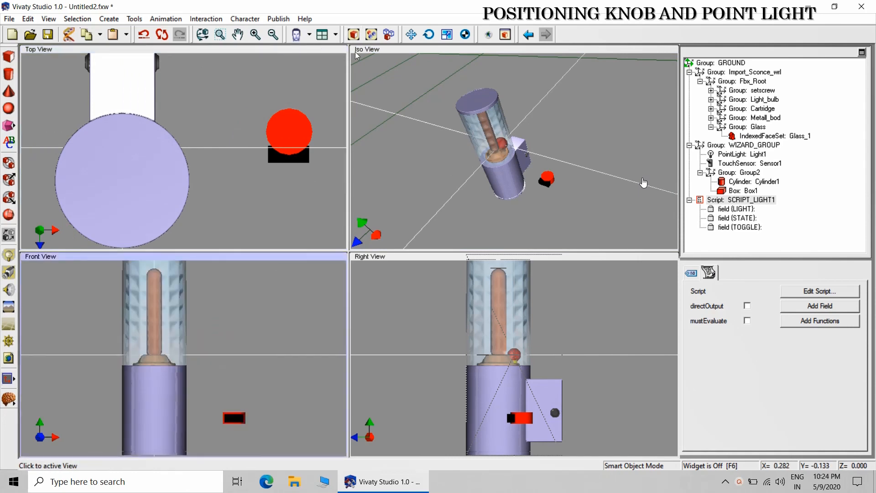
pyautogui.click(416, 257)
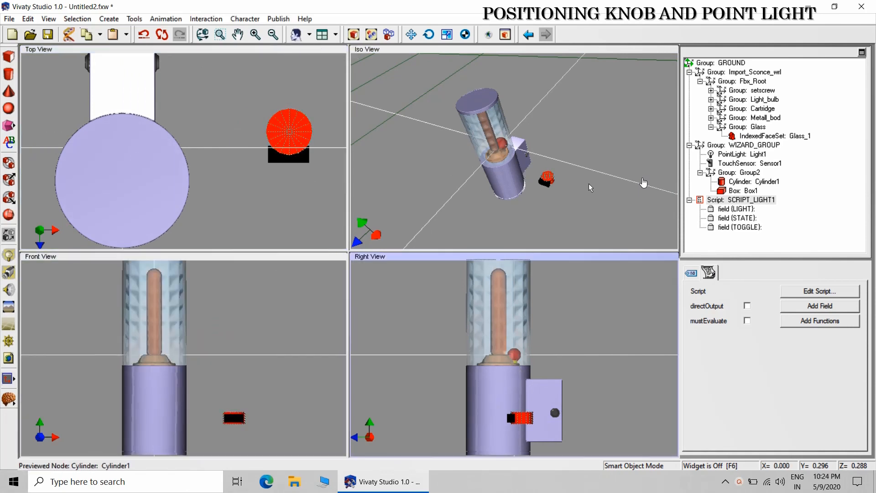
pyautogui.click(735, 177)
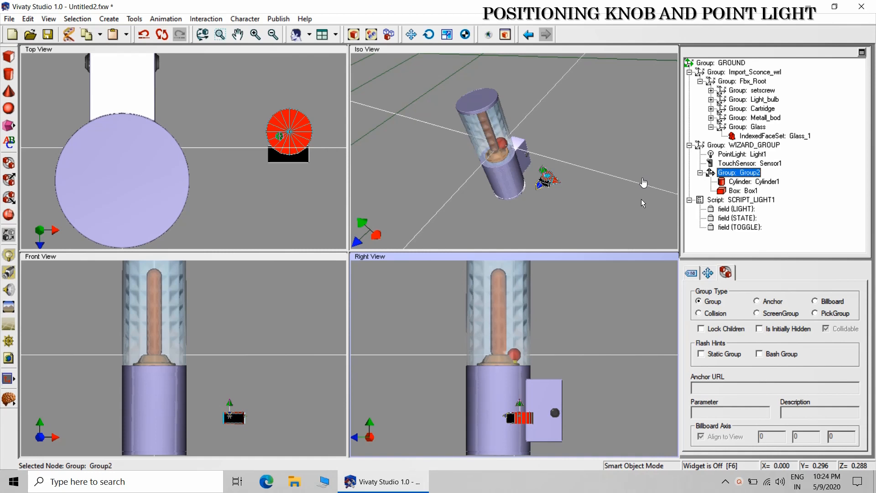
pyautogui.click(273, 36)
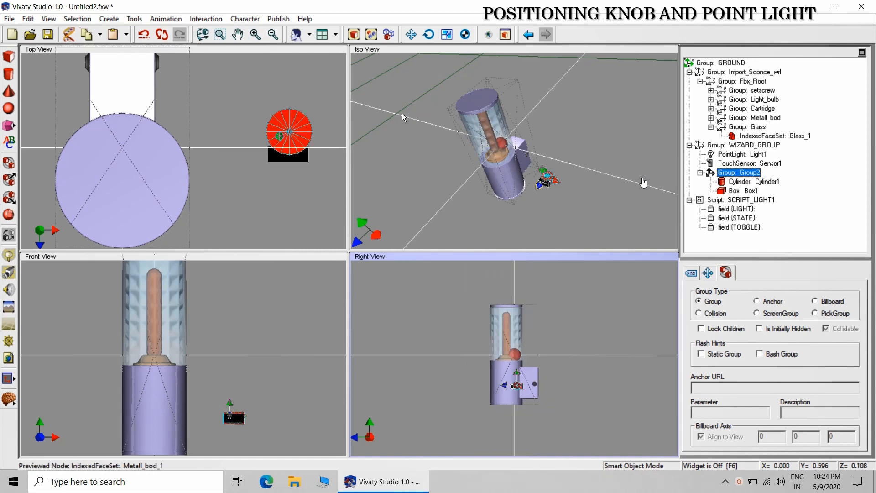
pyautogui.click(255, 34)
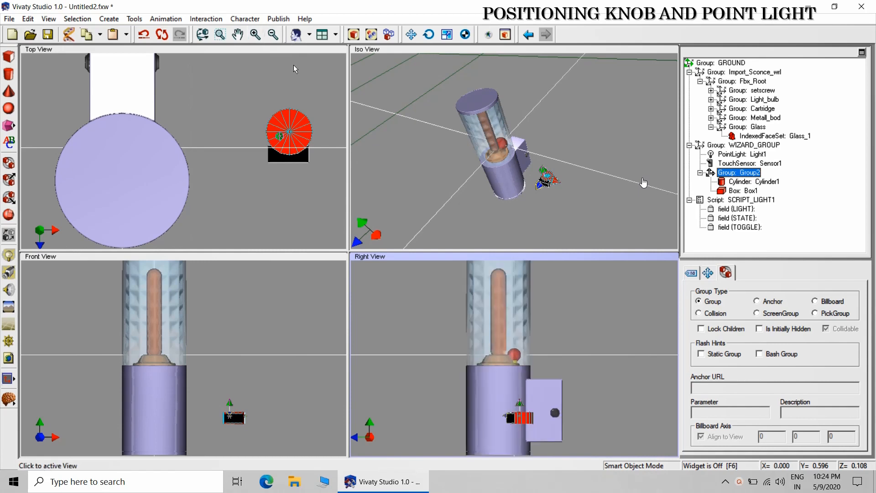
pyautogui.click(297, 197)
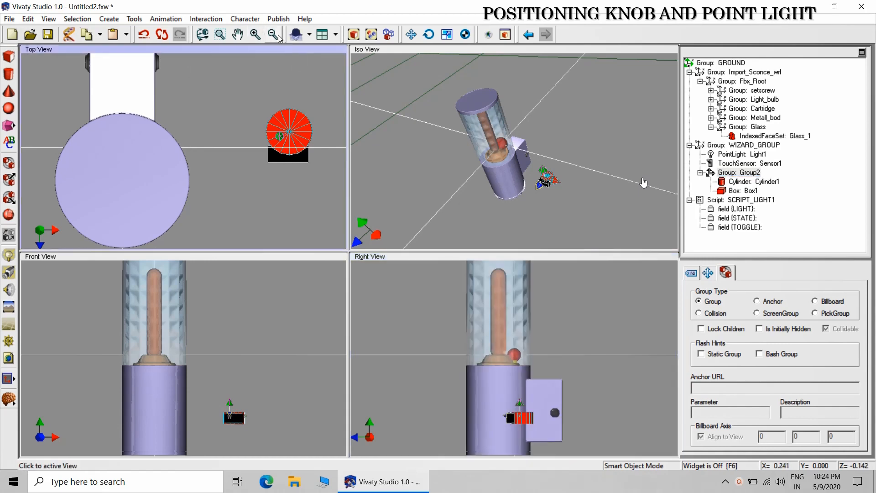
pyautogui.click(272, 34)
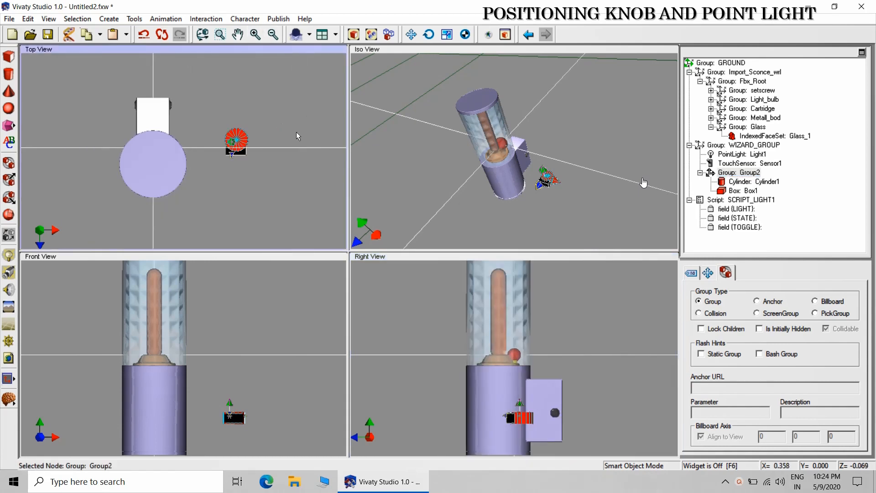
pyautogui.moveTo(296, 132); pyautogui.dragTo(213, 188)
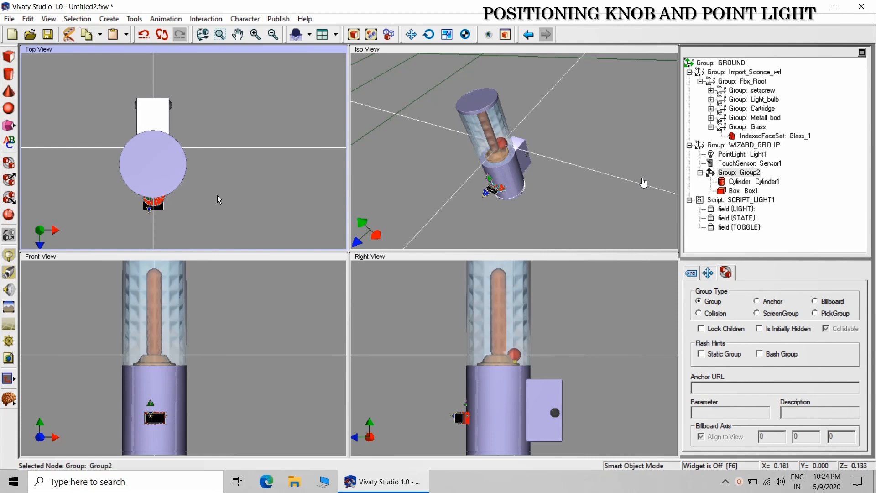
pyautogui.click(217, 195)
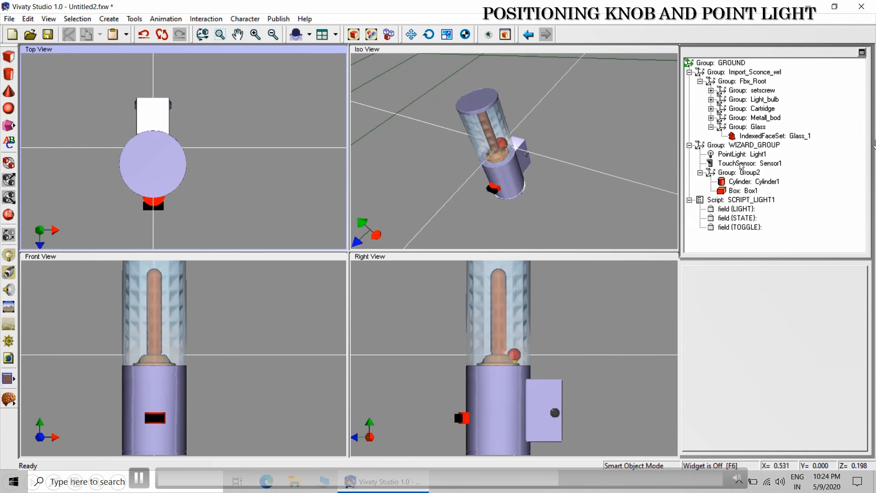
# Step: Move the Light1 point light to the sconce's central axis and raise it to the upper part of the bulb
pyautogui.click(742, 154)
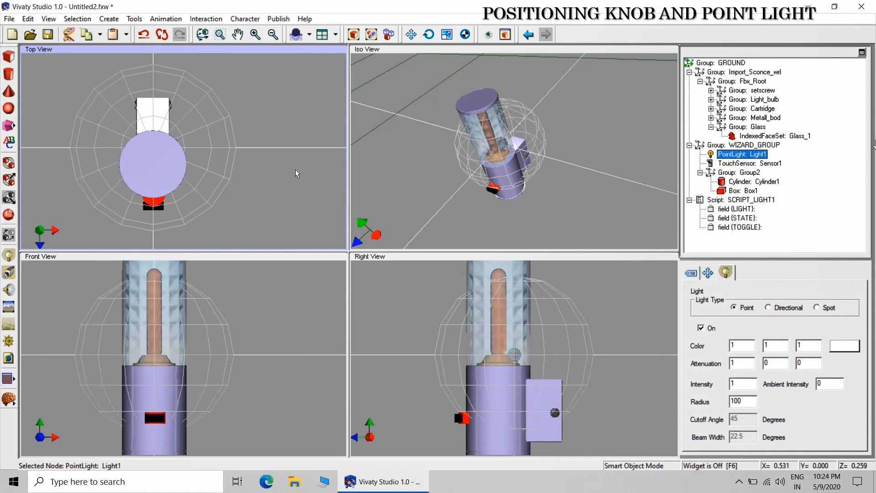
pyautogui.moveTo(290, 108); pyautogui.dragTo(289, 123)
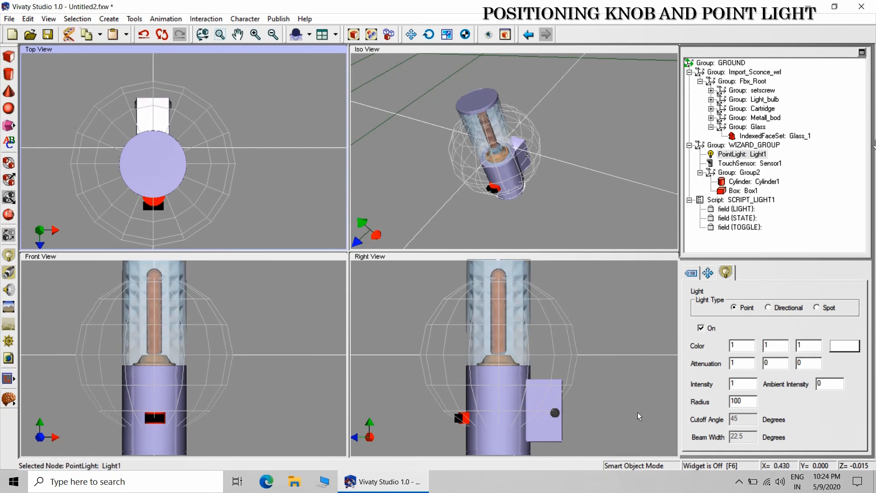
pyautogui.click(576, 254)
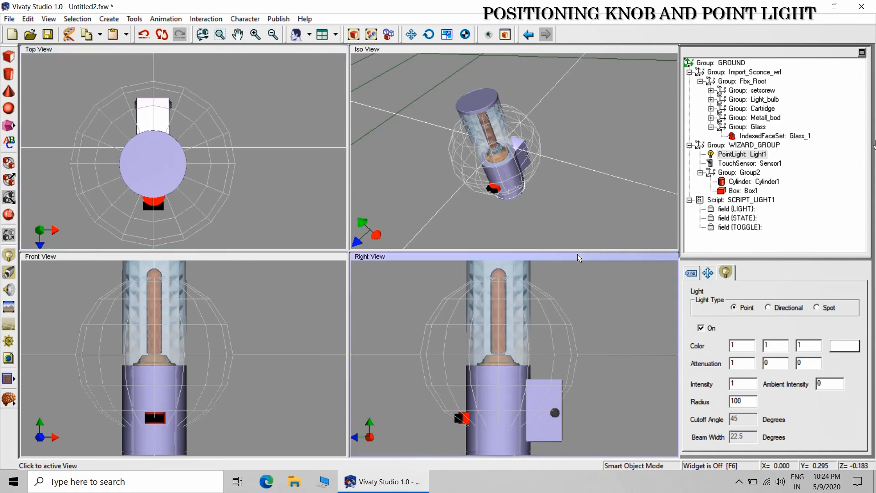
pyautogui.moveTo(632, 402); pyautogui.dragTo(633, 350)
pyautogui.click(633, 349)
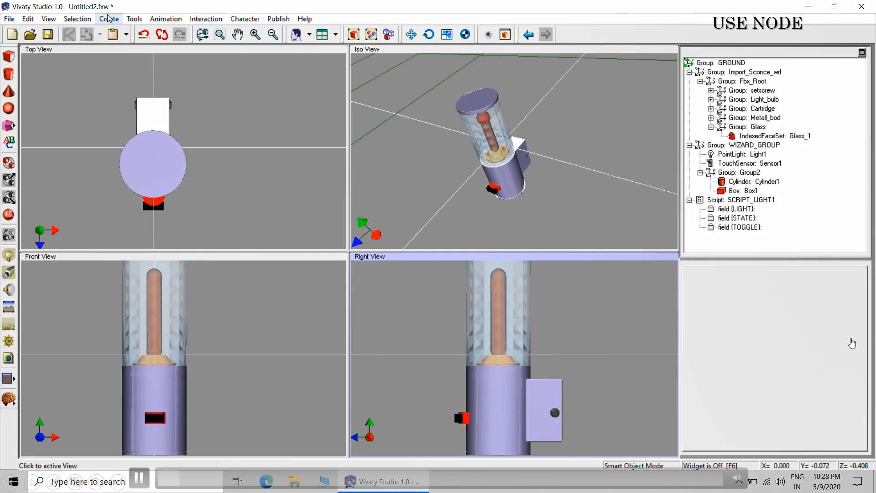
# Step: Create a USE node and place it under the LIGHT field of SCRIPT_LIGHT1
pyautogui.click(109, 19)
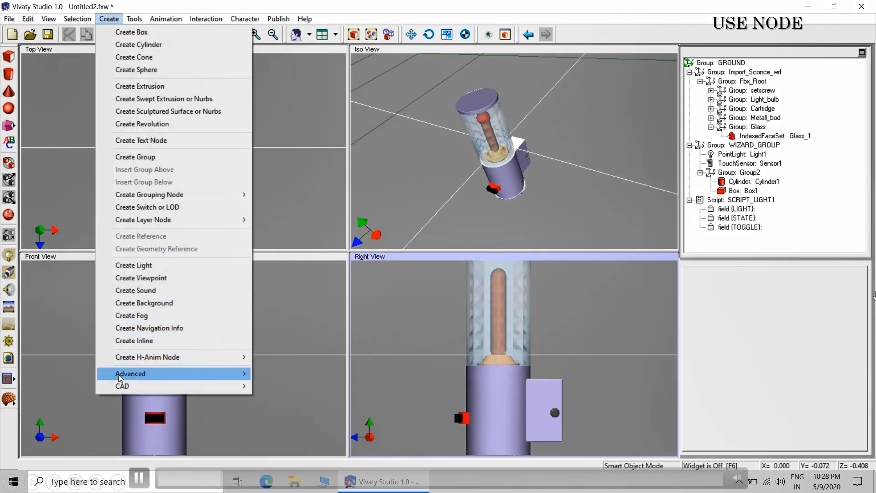
pyautogui.moveTo(120, 377)
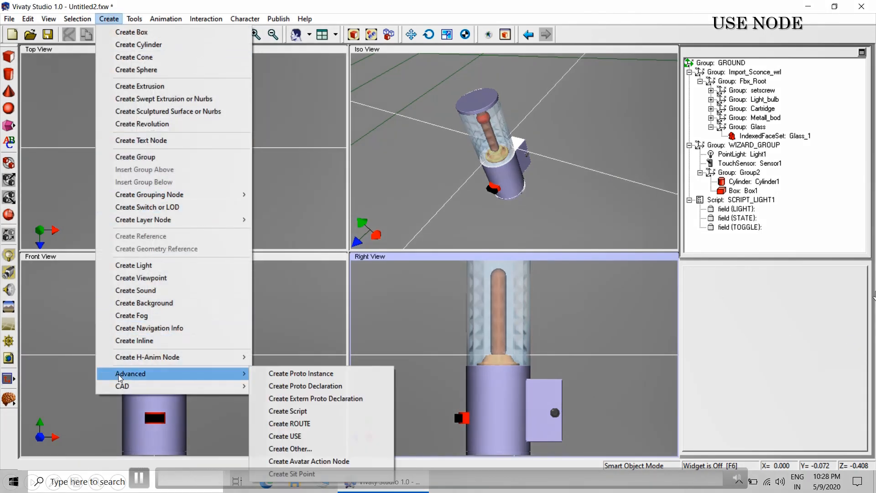
pyautogui.click(288, 439)
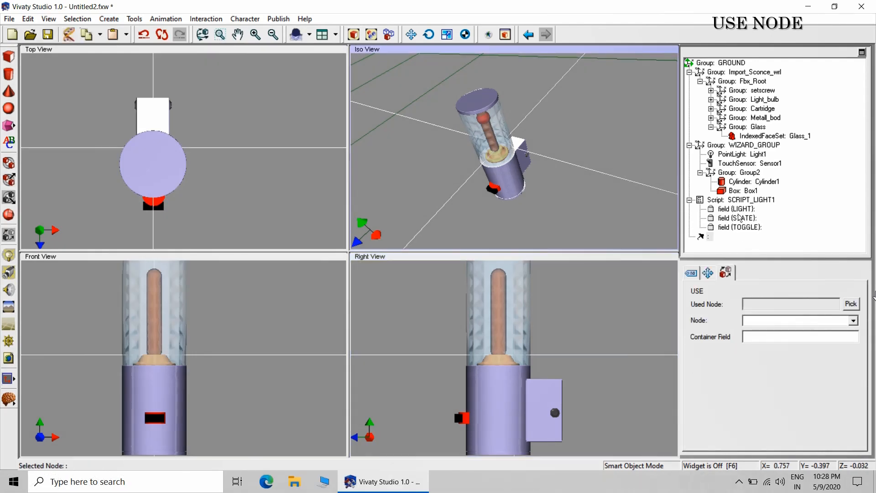
pyautogui.moveTo(708, 236); pyautogui.dragTo(725, 212)
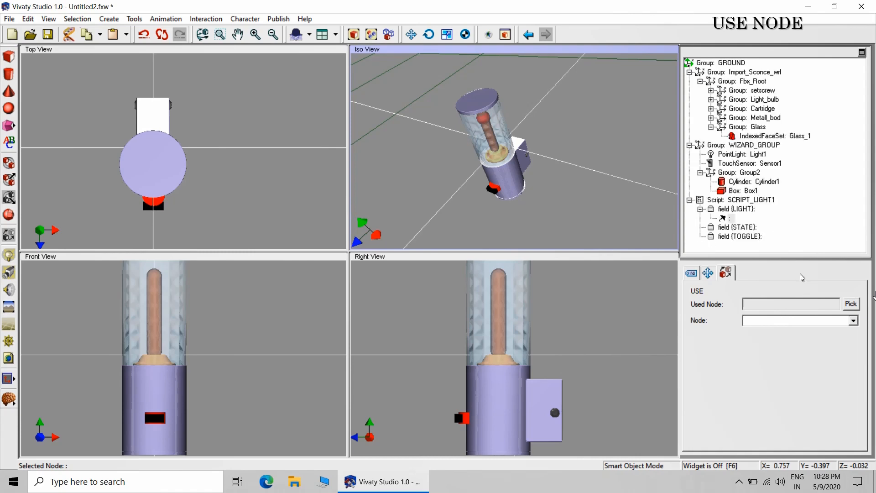
# Step: Assign the Light1 point light as the used node of the USE node under SCRIPT_LIGHT1's LIGHT field
pyautogui.click(850, 306)
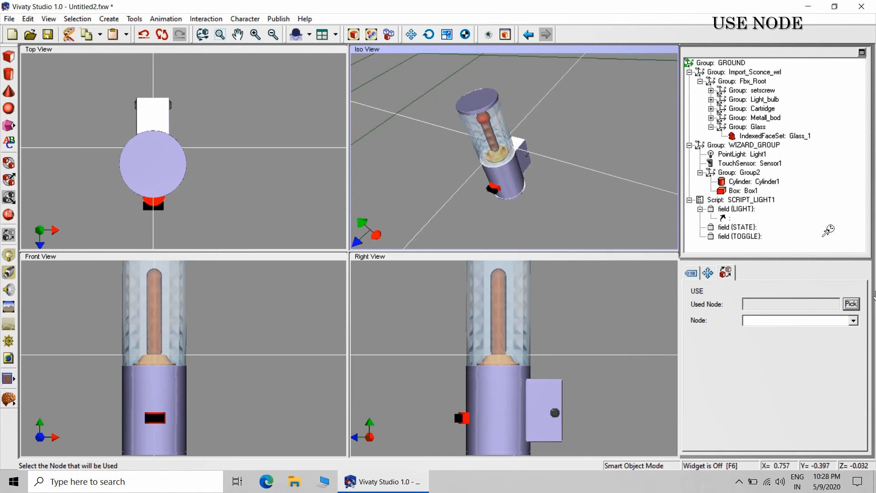
pyautogui.click(743, 155)
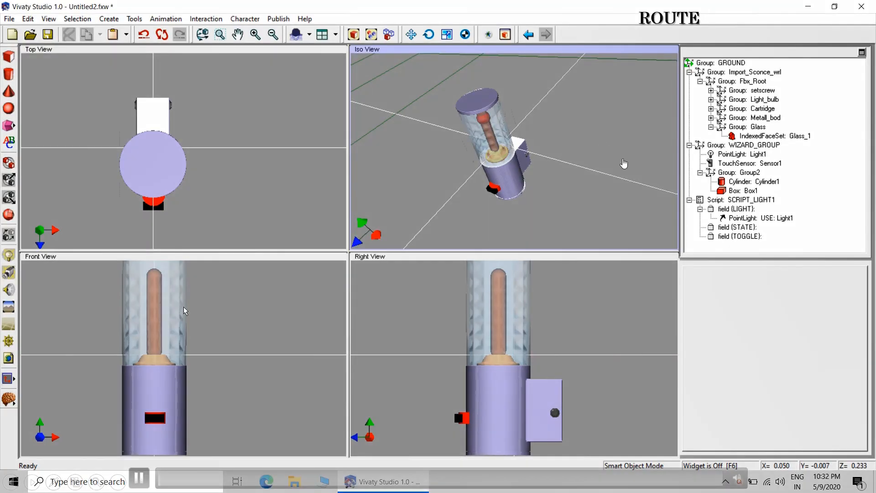
# Step: Create a ROUTE node in the scene and choose the touch sensor Sensor1 as its source node
pyautogui.click(9, 399)
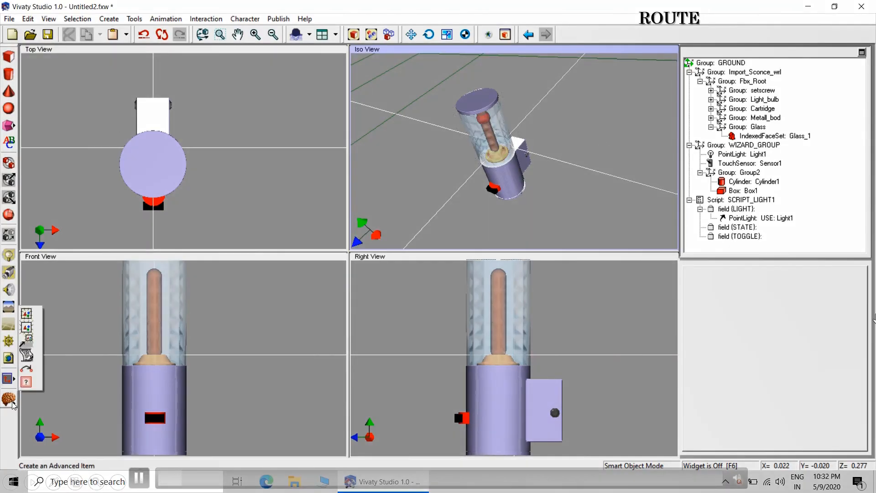
pyautogui.click(26, 367)
pyautogui.click(606, 231)
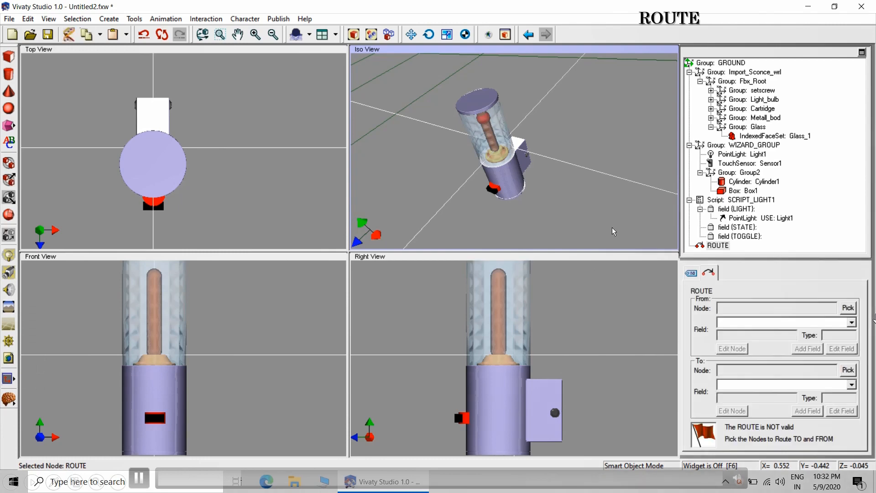
pyautogui.click(847, 307)
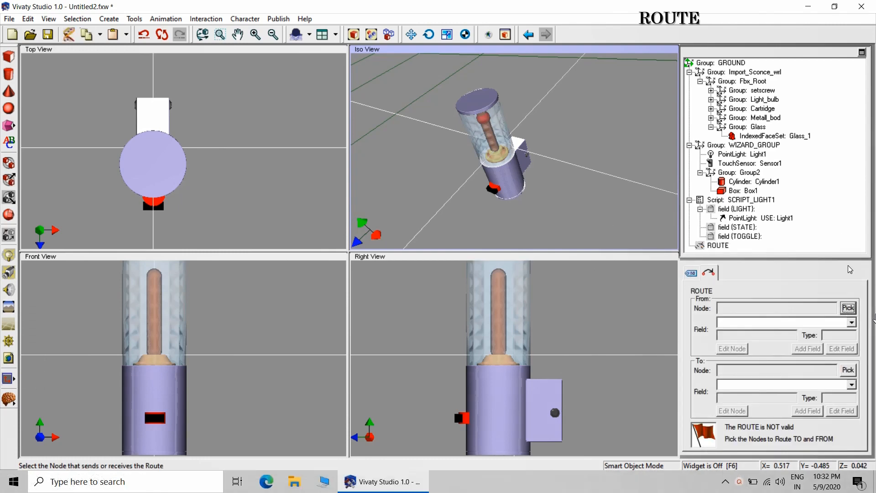
pyautogui.click(768, 164)
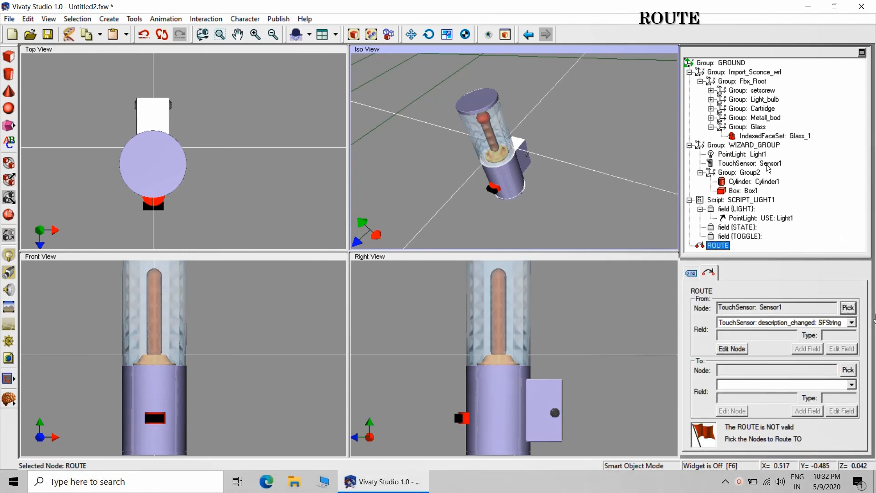
# Step: Set the ROUTE's destination to the TOGGLE field of SCRIPT_LIGHT1 and its source field to Sensor1's touchTime
pyautogui.click(848, 370)
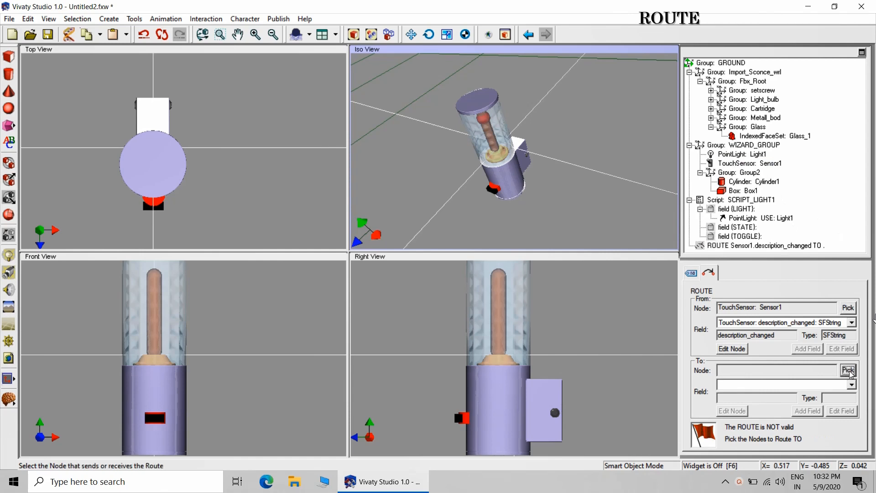
pyautogui.click(760, 200)
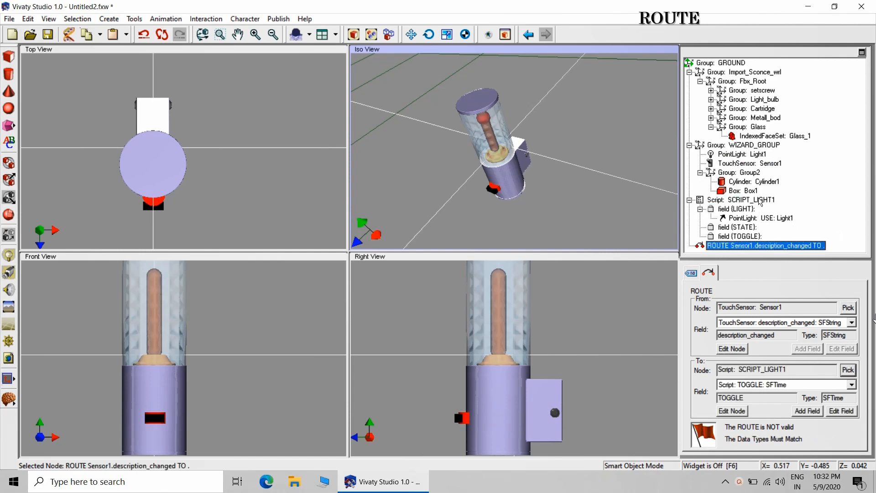
pyautogui.click(851, 323)
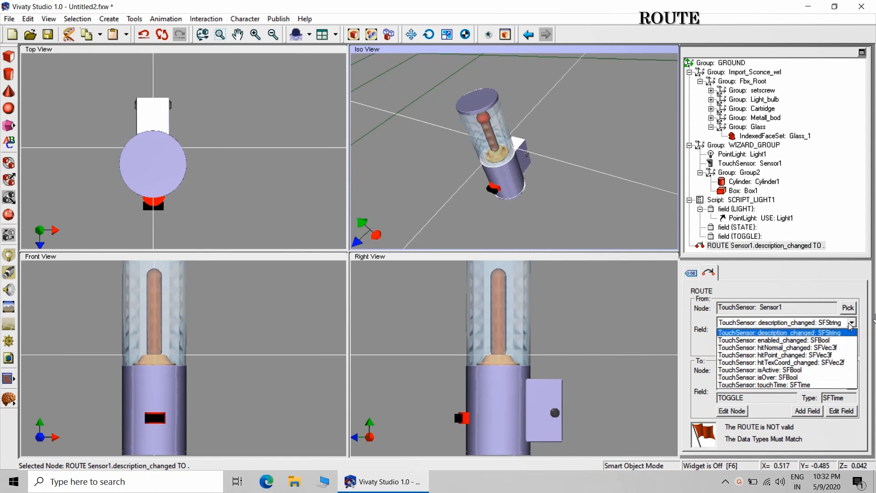
pyautogui.click(828, 385)
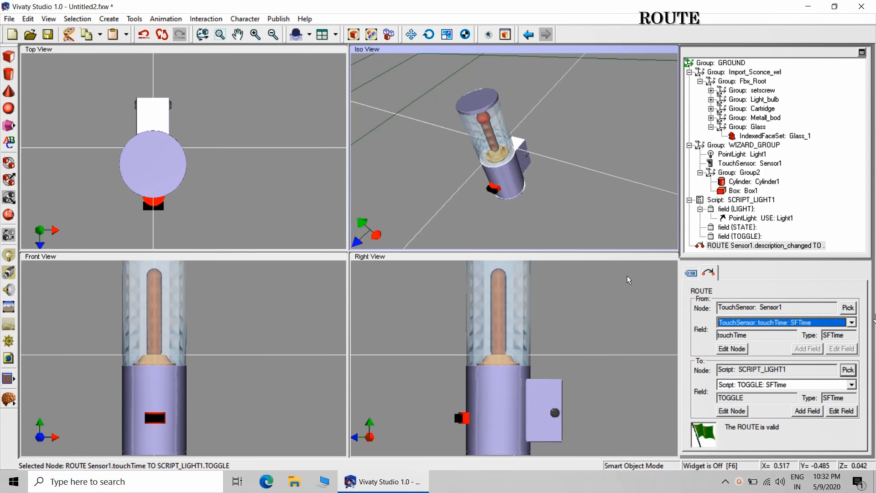
pyautogui.click(632, 221)
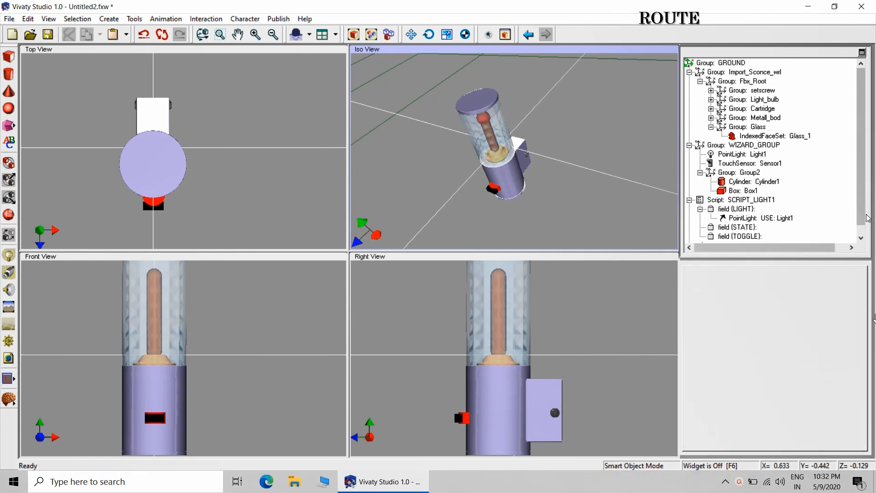
pyautogui.moveTo(862, 216); pyautogui.dragTo(860, 242)
pyautogui.click(749, 237)
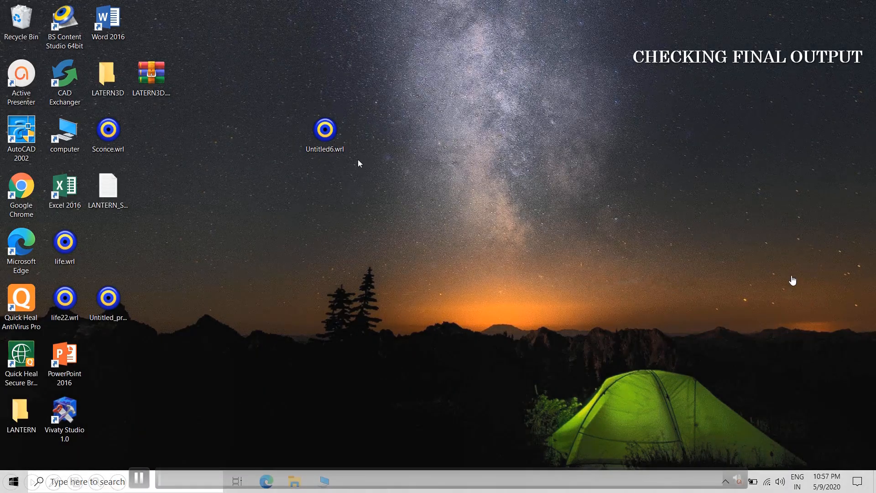
# Step: Open Untitled6.wrl from the desktop in BS Contact and test switching the light repeatedly with the knob, viewing the lantern from above
pyautogui.click(322, 134)
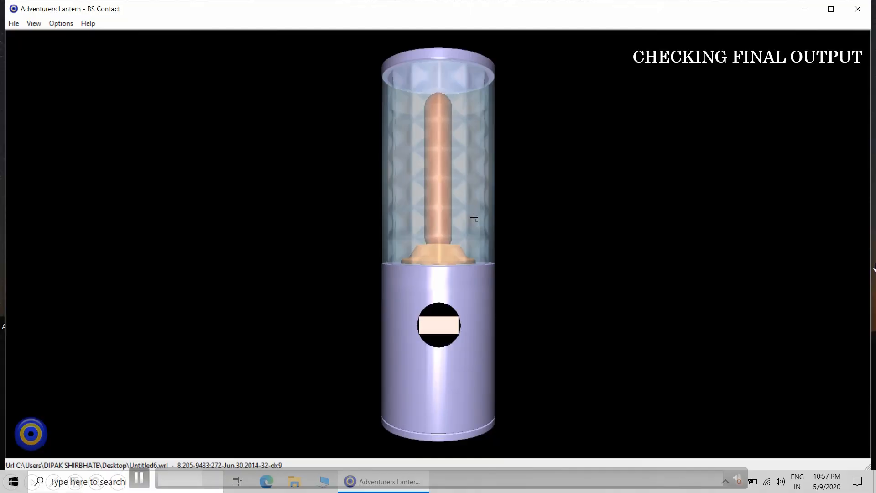
pyautogui.moveTo(474, 217); pyautogui.dragTo(449, 318)
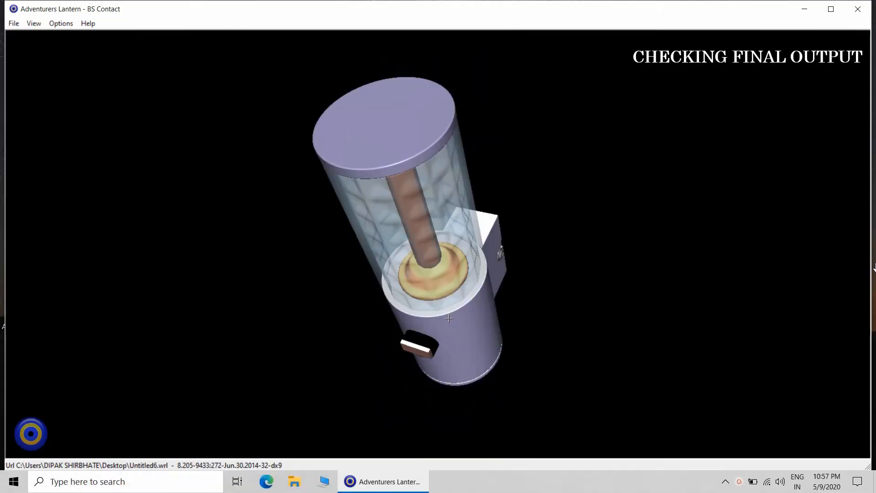
pyautogui.click(422, 350)
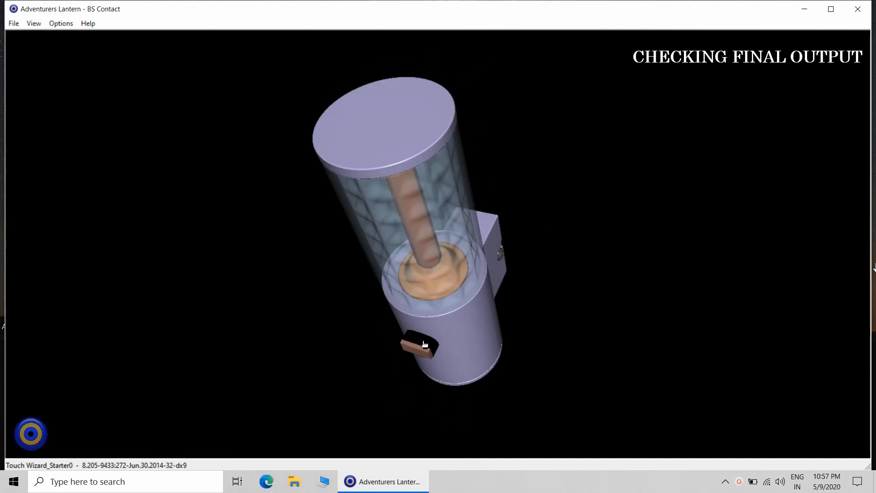
pyautogui.click(422, 344)
pyautogui.click(420, 343)
pyautogui.click(420, 344)
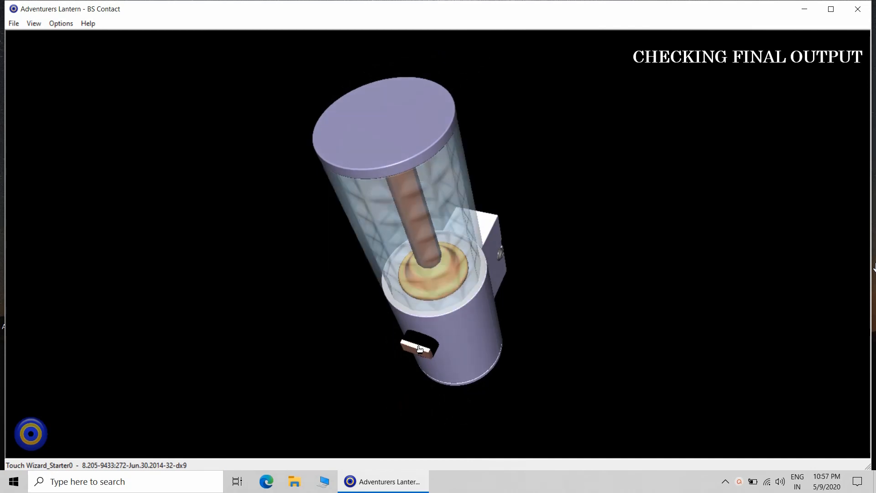
pyautogui.click(419, 351)
pyautogui.click(420, 351)
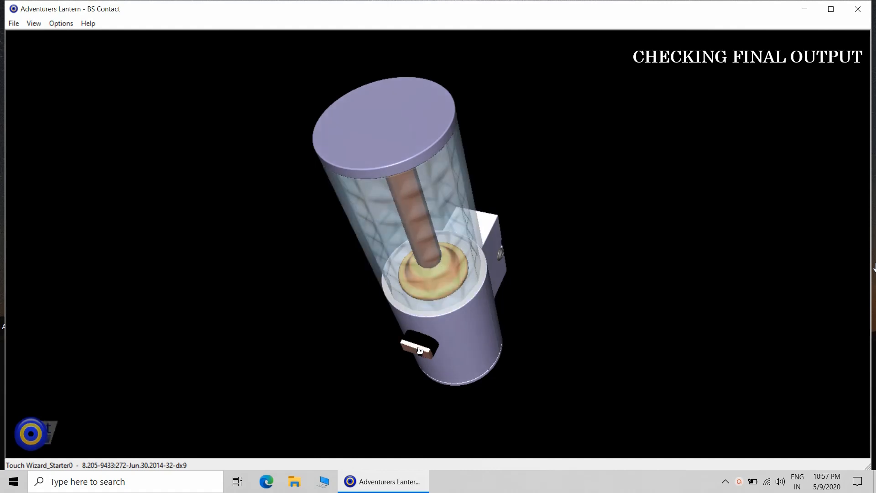
pyautogui.click(420, 351)
pyautogui.click(420, 350)
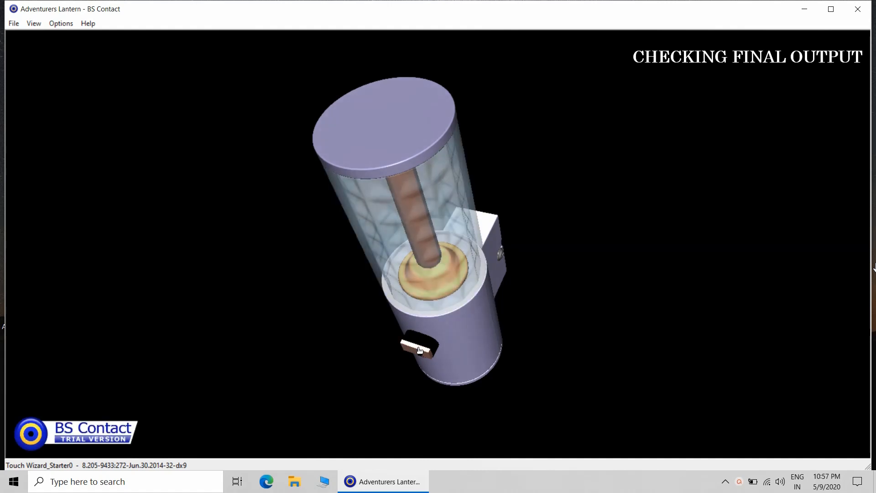
# Step: Test switching the light with the knob while viewing the lantern from below
pyautogui.moveTo(425, 320); pyautogui.dragTo(521, 180)
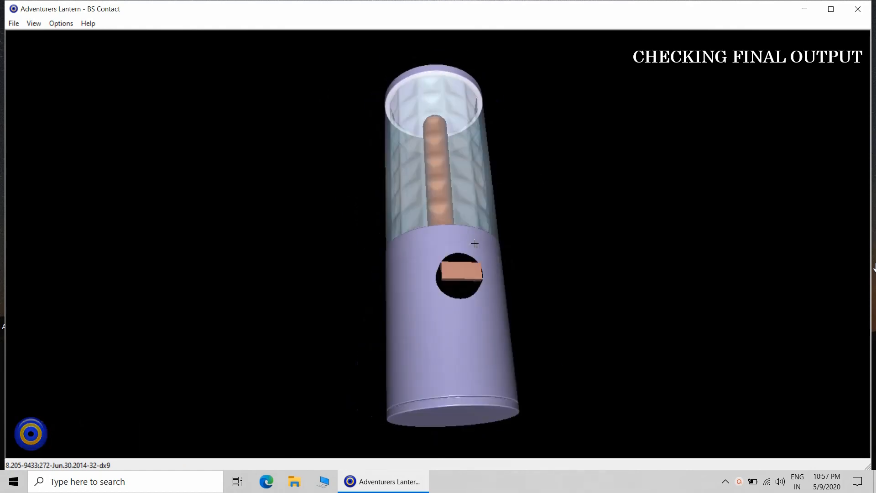
pyautogui.click(463, 274)
pyautogui.click(464, 275)
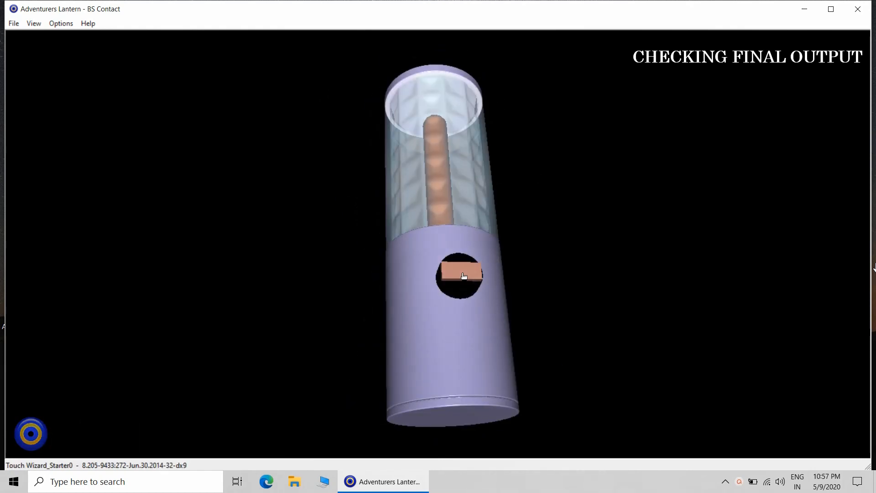
pyautogui.click(464, 275)
pyautogui.click(463, 275)
# Step: Test the knob's light switching again with the lantern turned to show its side and wall bracket
pyautogui.moveTo(581, 247); pyautogui.dragTo(415, 342)
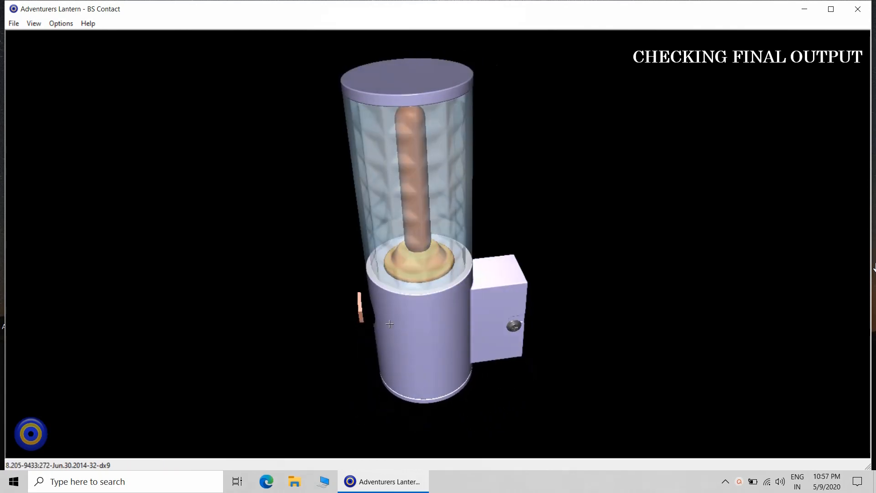
pyautogui.click(368, 314)
pyautogui.click(368, 314)
pyautogui.click(368, 314)
pyautogui.click(368, 314)
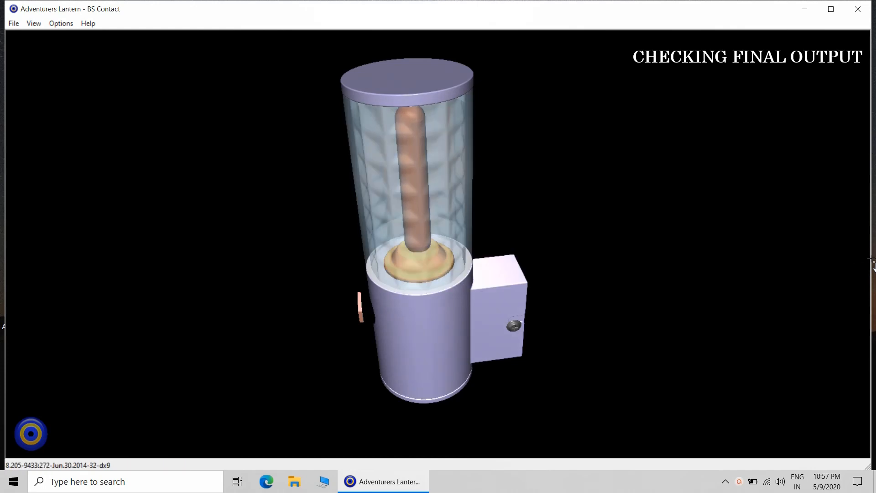